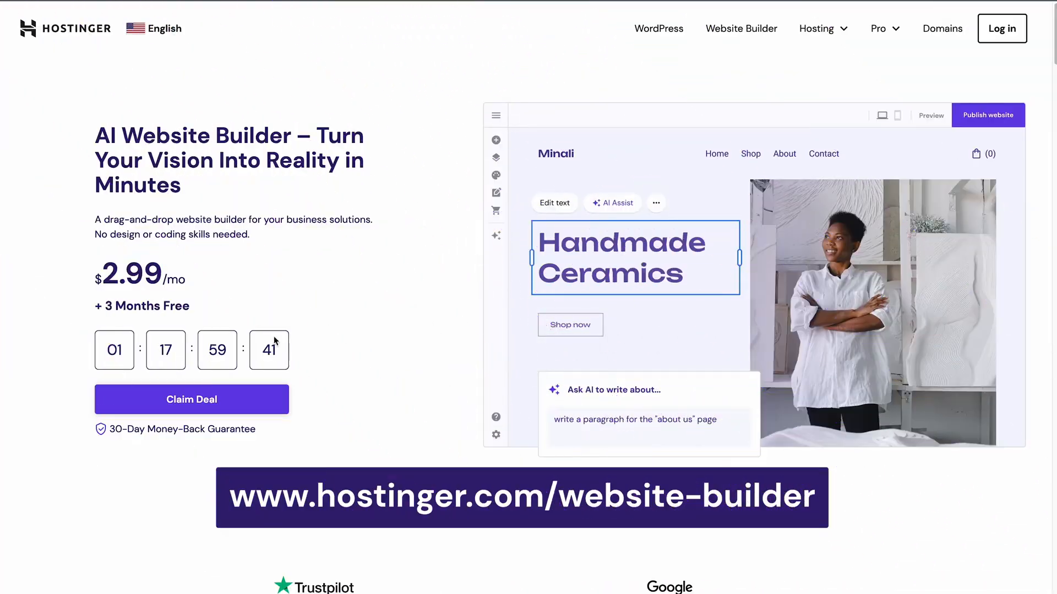
Claim the website builder deal and add the Website Builder & Web Hosting plan to the cart, keeping the 48-month period.
left_click(251, 404)
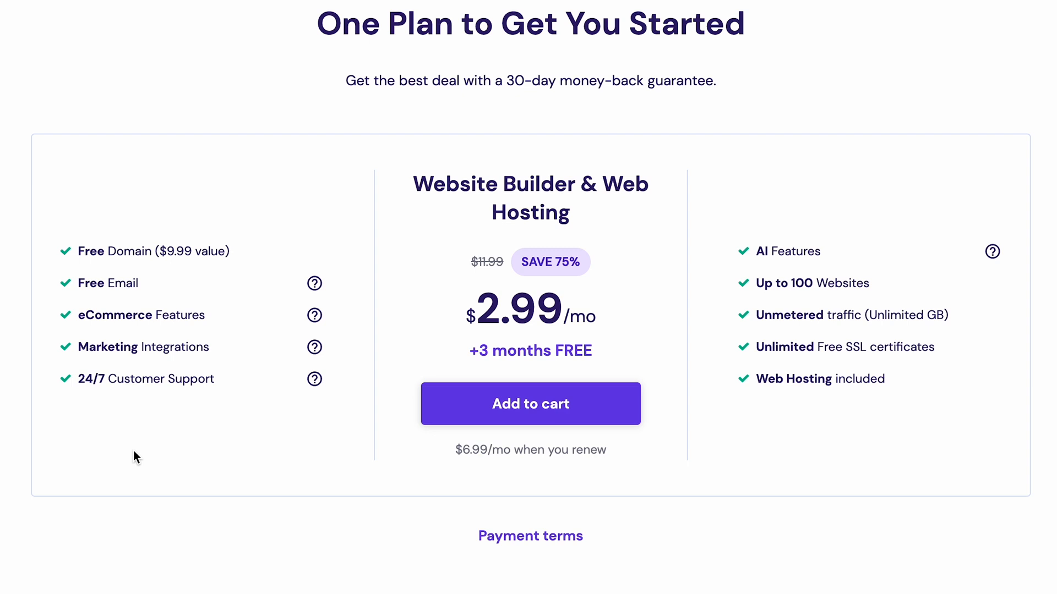
left_click(527, 416)
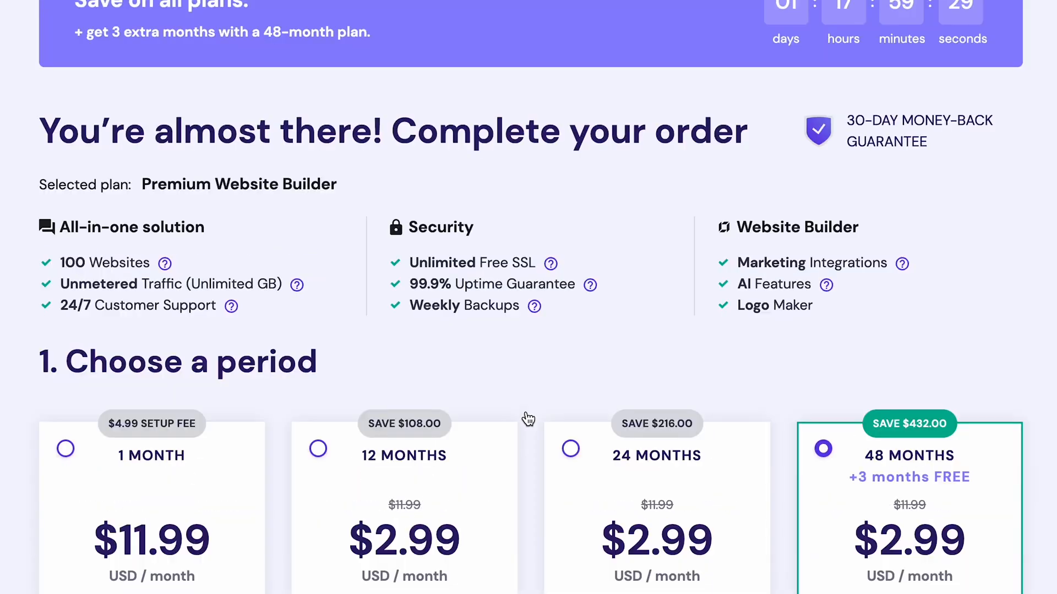
scroll(951, 314, "down", 5)
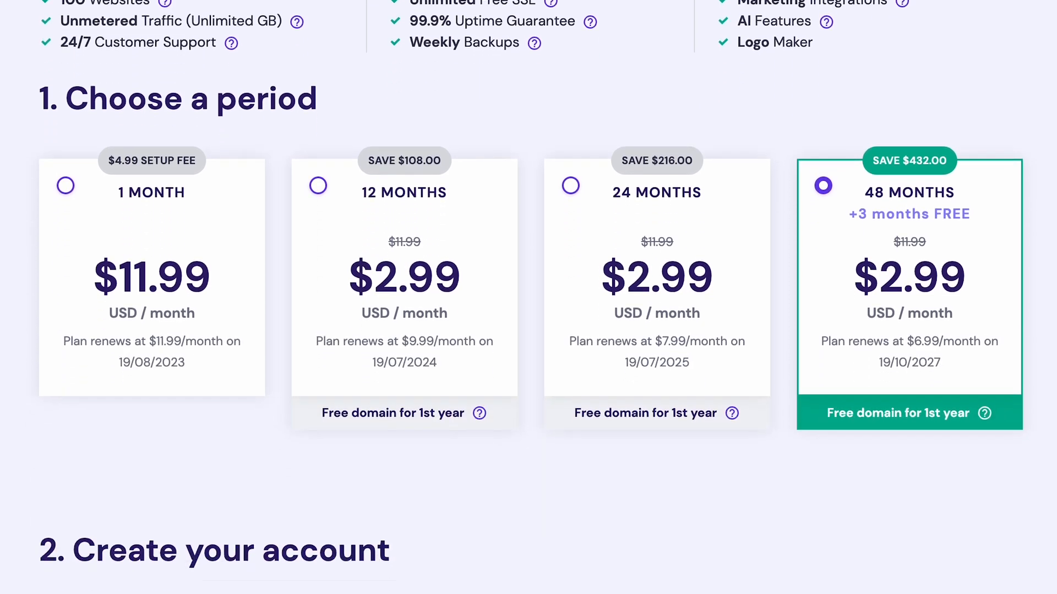
scroll(950, 314, "down", 1)
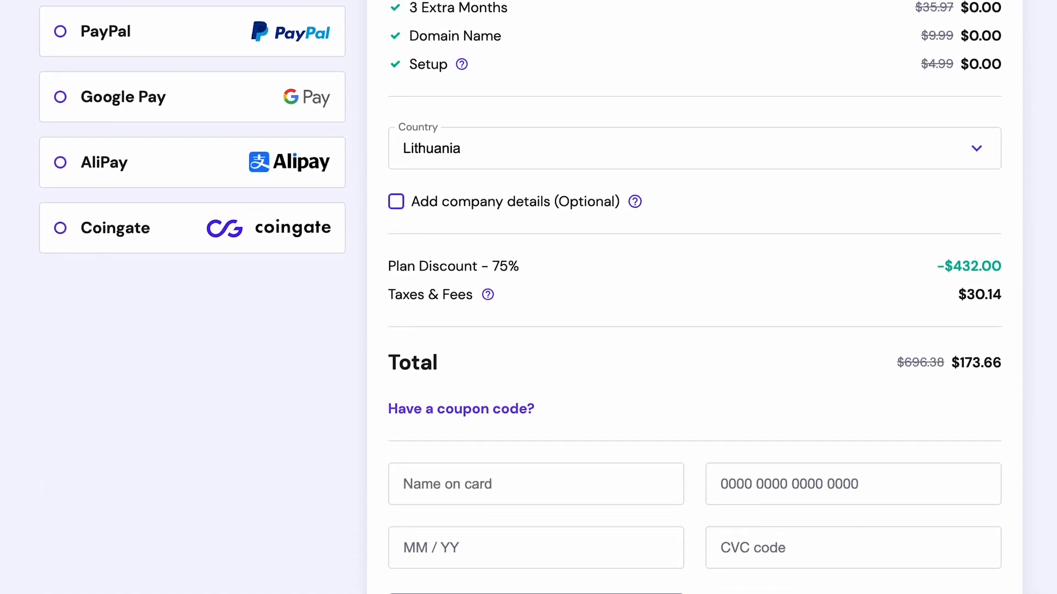
Apply the coupon code WB10 to the order.
left_click(513, 388)
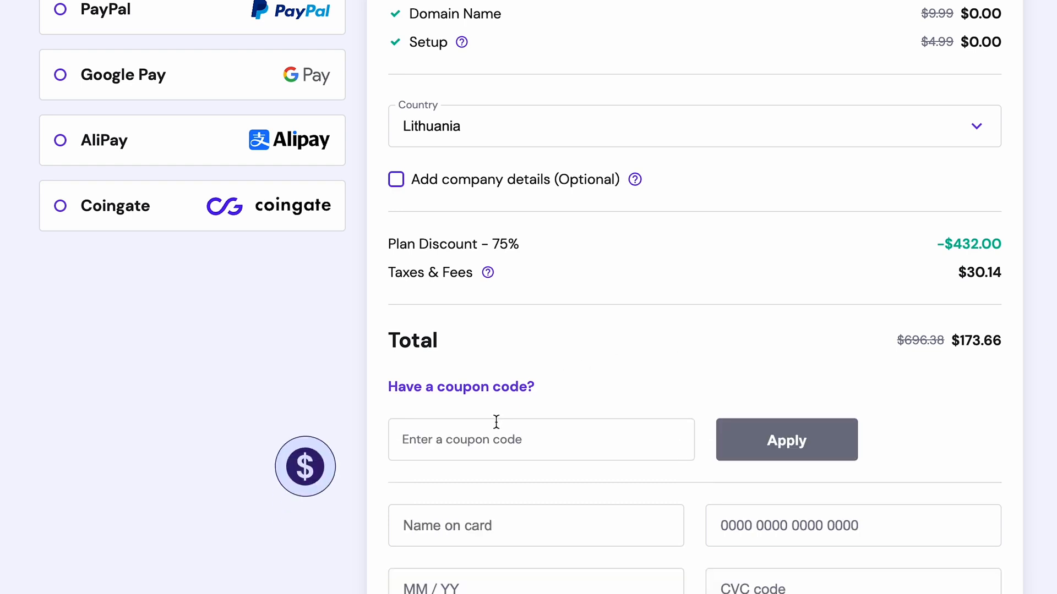
left_click(495, 426)
type("WB10")
key("Return")
scroll(695, 297, "down", 3)
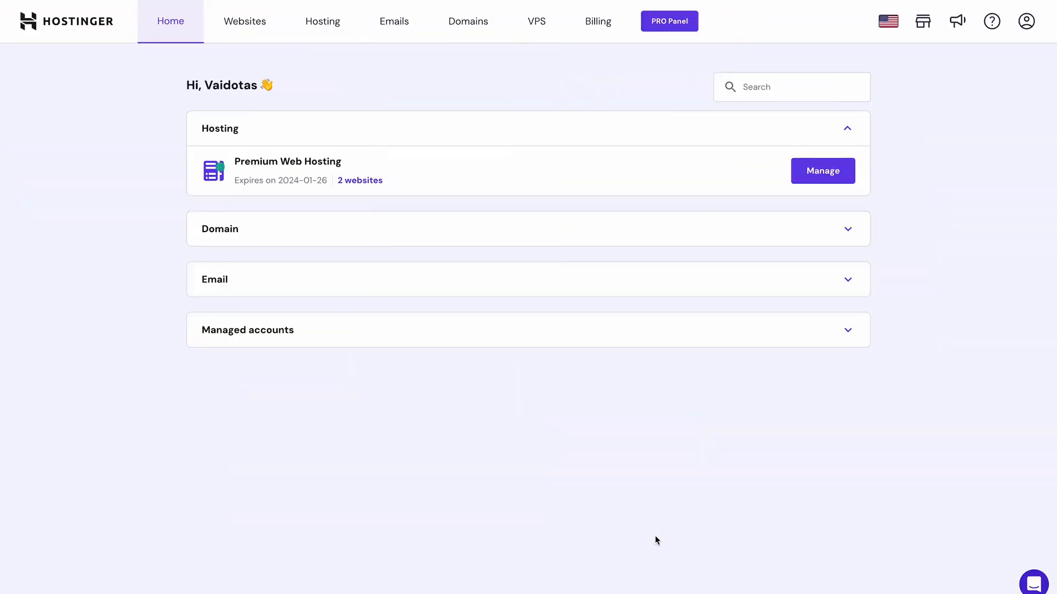
Start creating a new website from the hosting account's website list and choose Portfolio as its type.
left_click(514, 61)
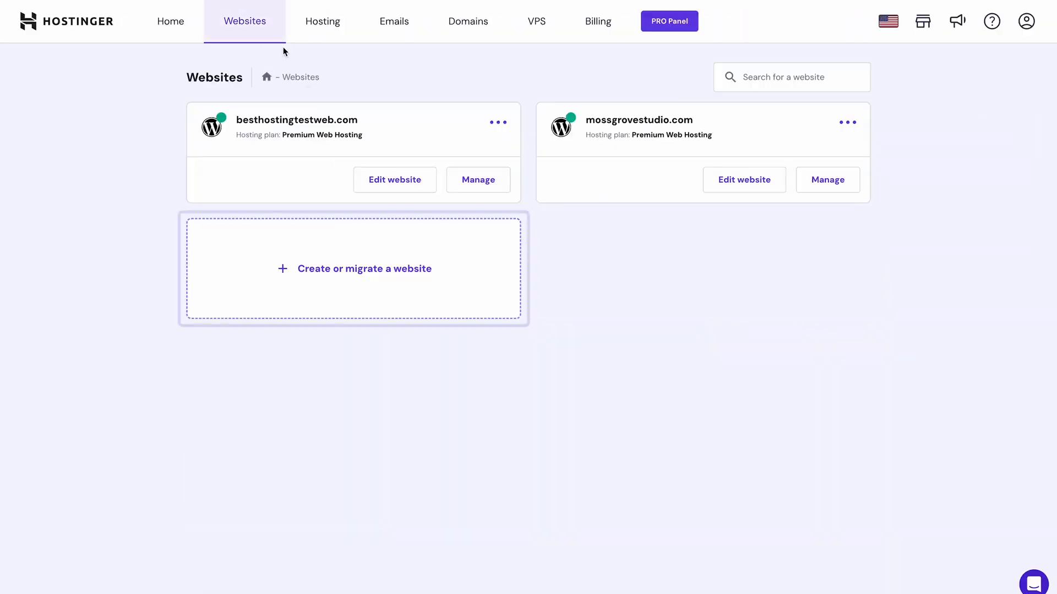
left_click(342, 238)
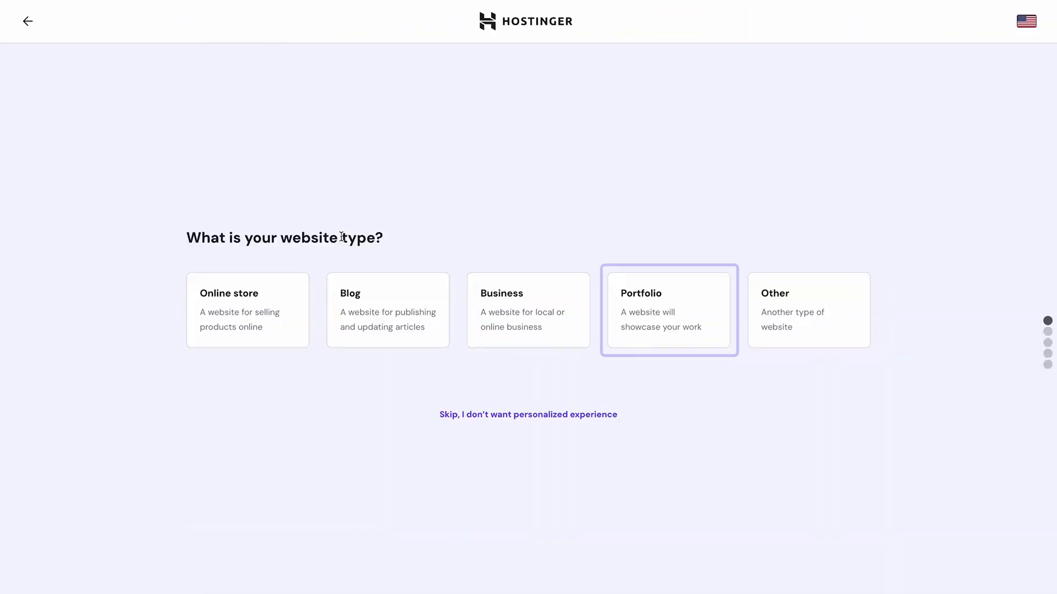
left_click(677, 310)
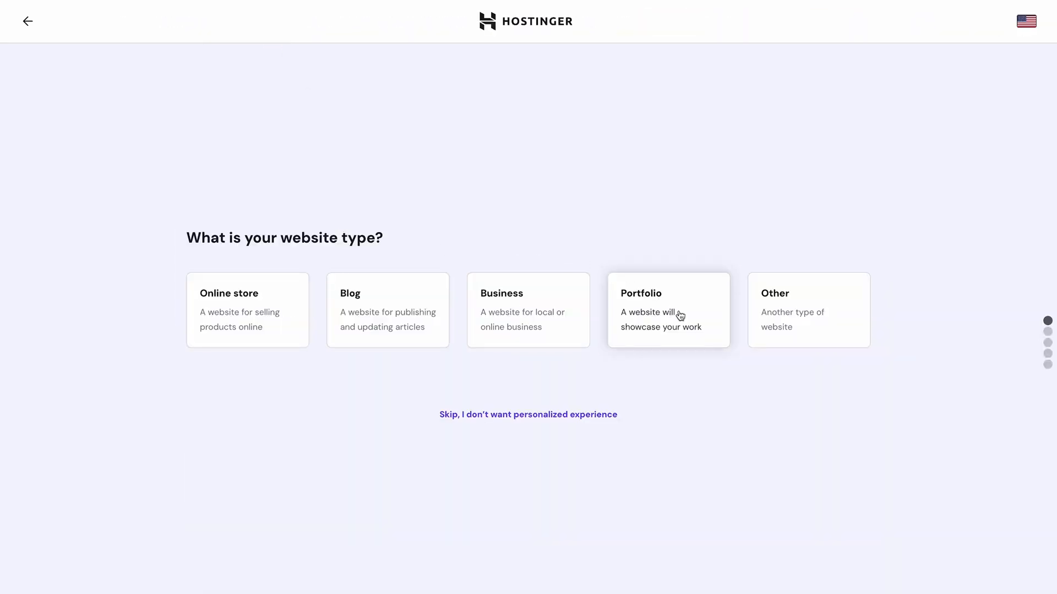
left_click(443, 414)
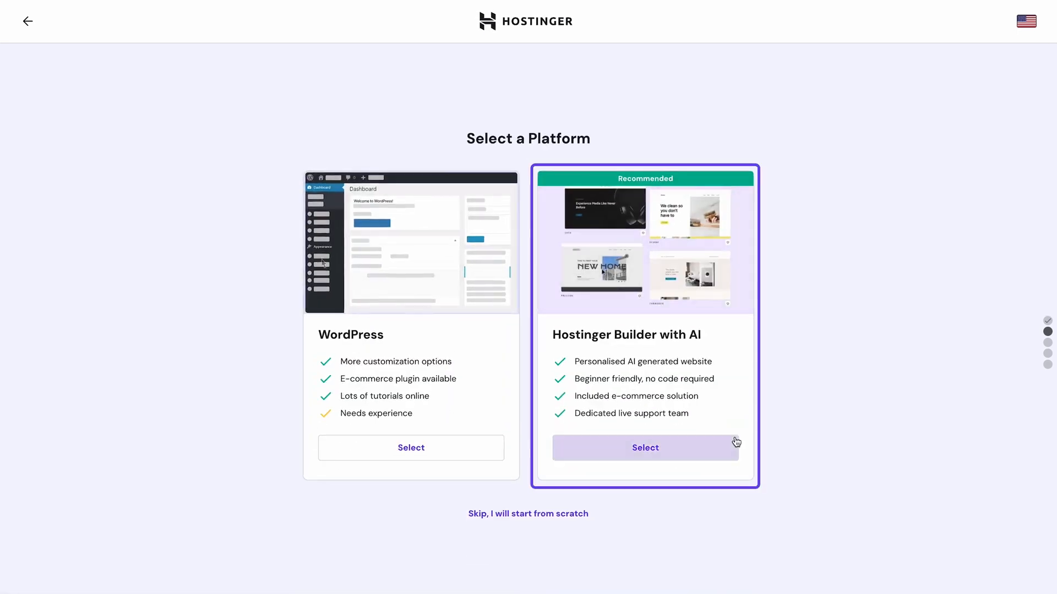
Select Hostinger Builder with AI, use the free temporary domain, and start creating the site with AI.
left_click(709, 452)
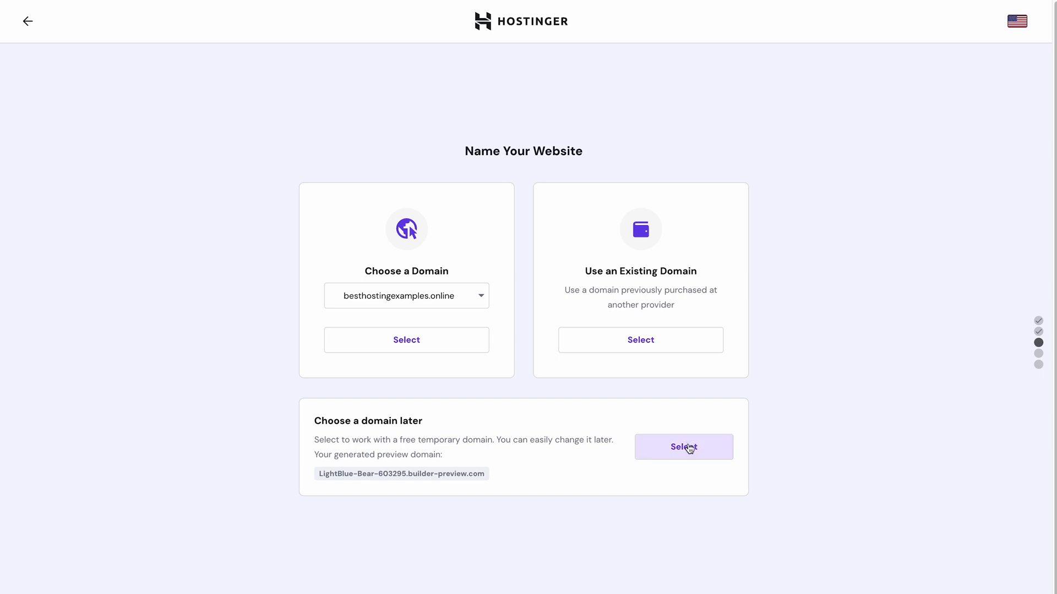
left_click(710, 447)
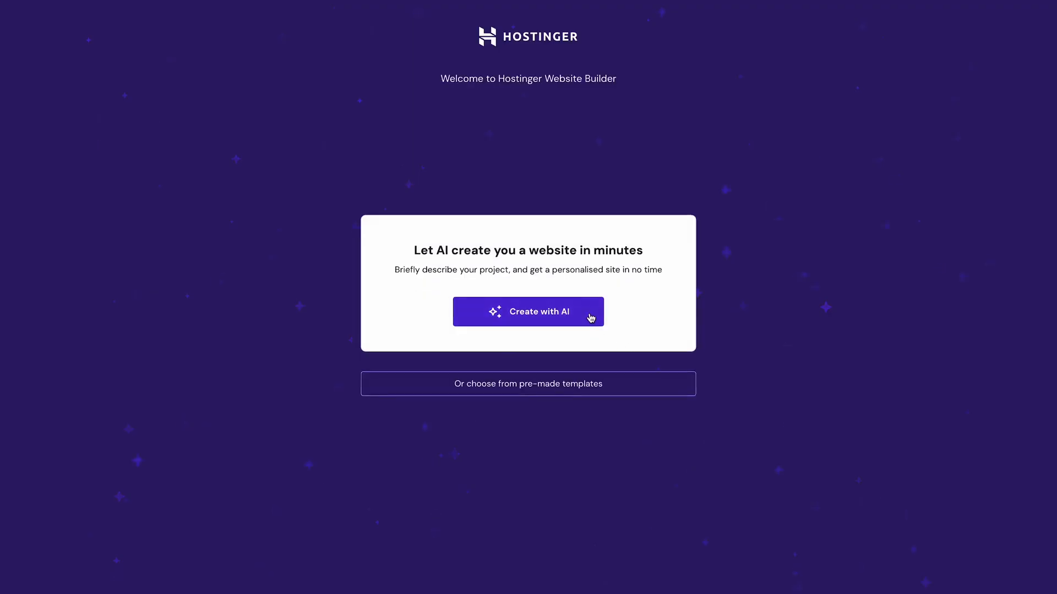
left_click(591, 318)
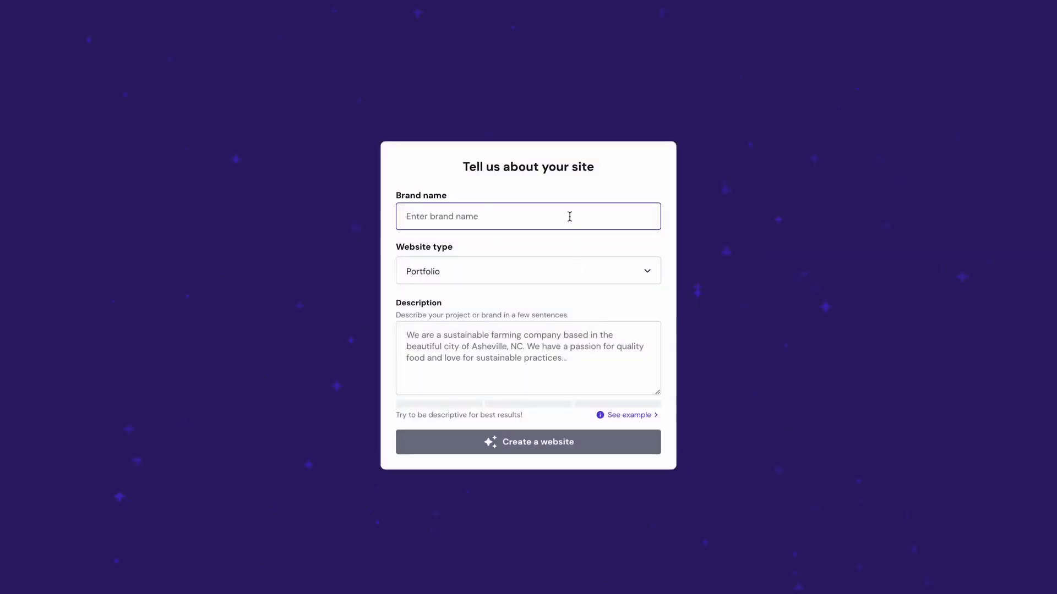
Enter PicturesOfSound as the brand name and choose Portfolio as the website type.
type("PicturesOf")
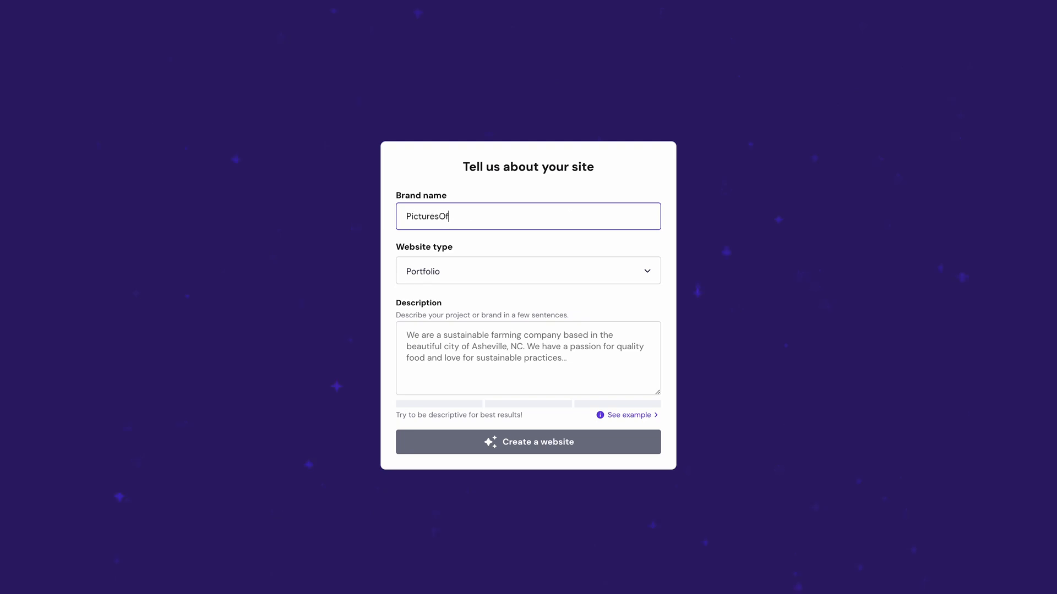
type("Sound")
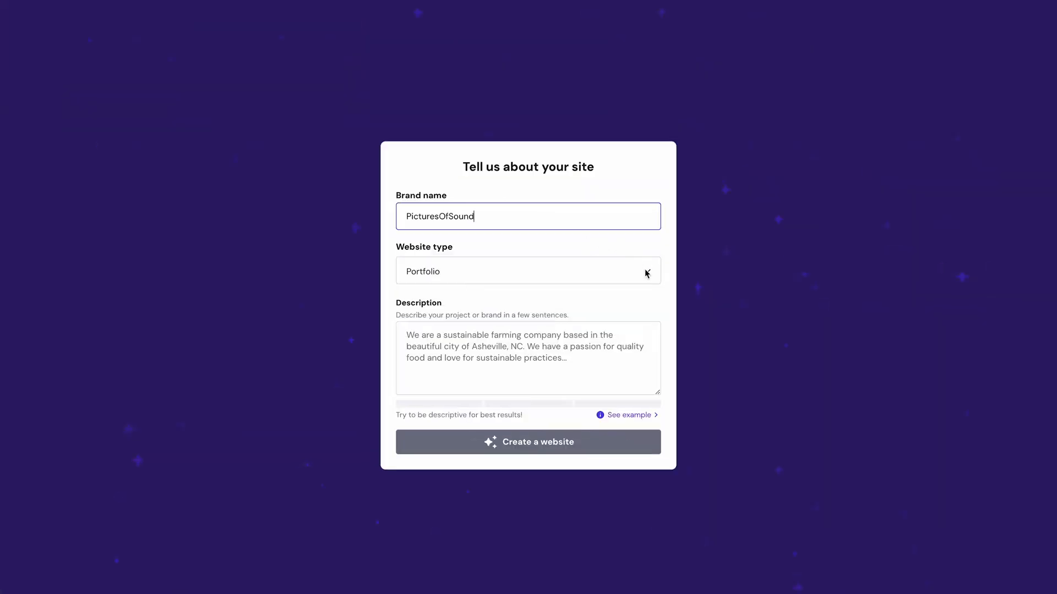
left_click(648, 274)
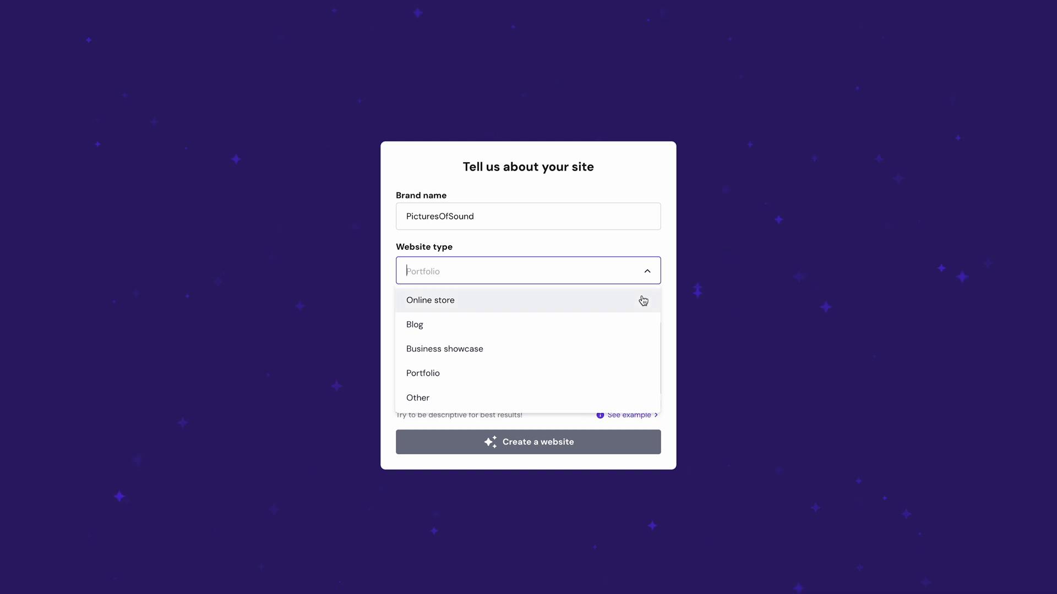
left_click(635, 379)
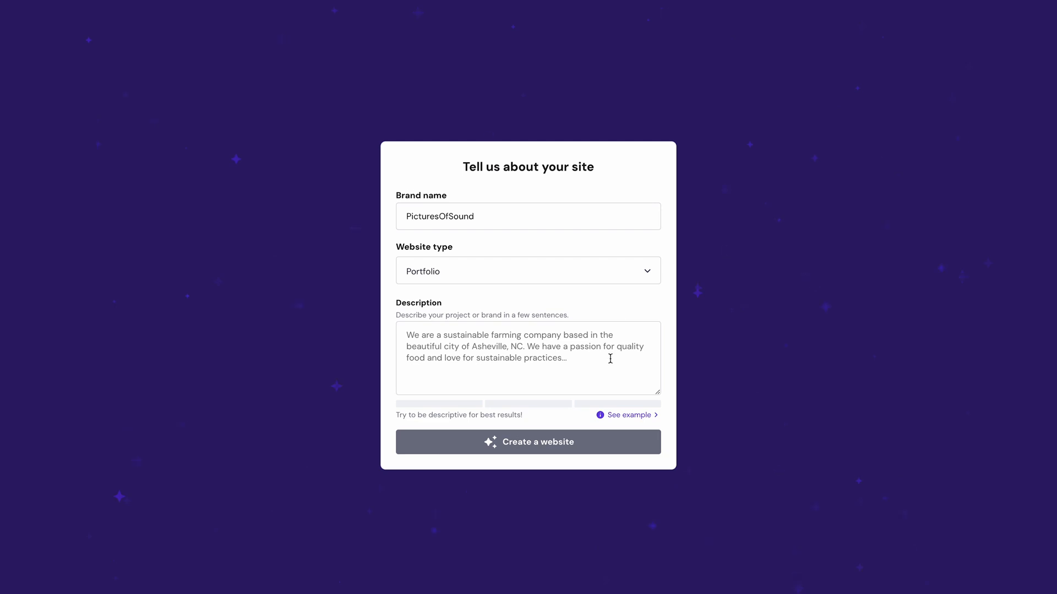
Describe a hobbyist photographer's passion project covering music events, festivals, band photoshoots and music videos, and generate the website.
left_click(610, 360)
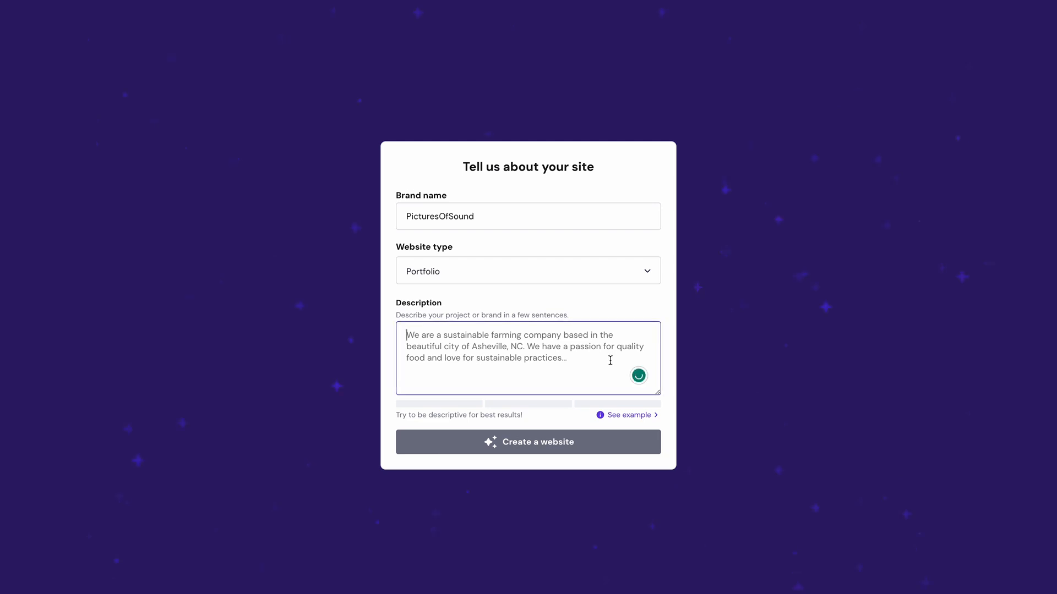
type("This is a passion project from a hobbyist photographer who mainly focuses taking pictures at music events, festivals, creating  band photoshoots and music videos. I try to capture as much raw energy as possible, making the music come to life in my photos.")
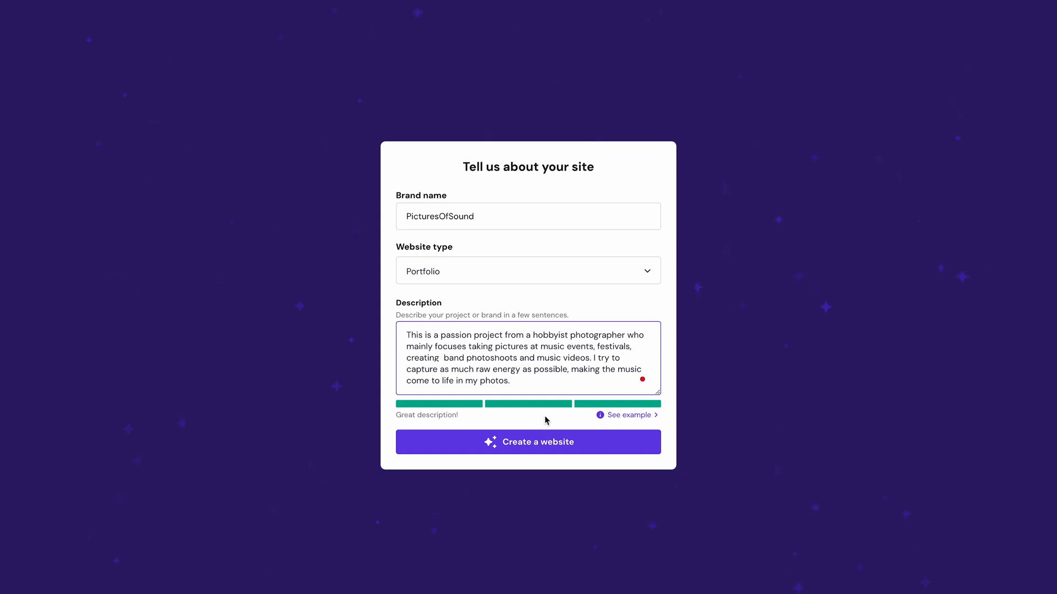
left_click(651, 448)
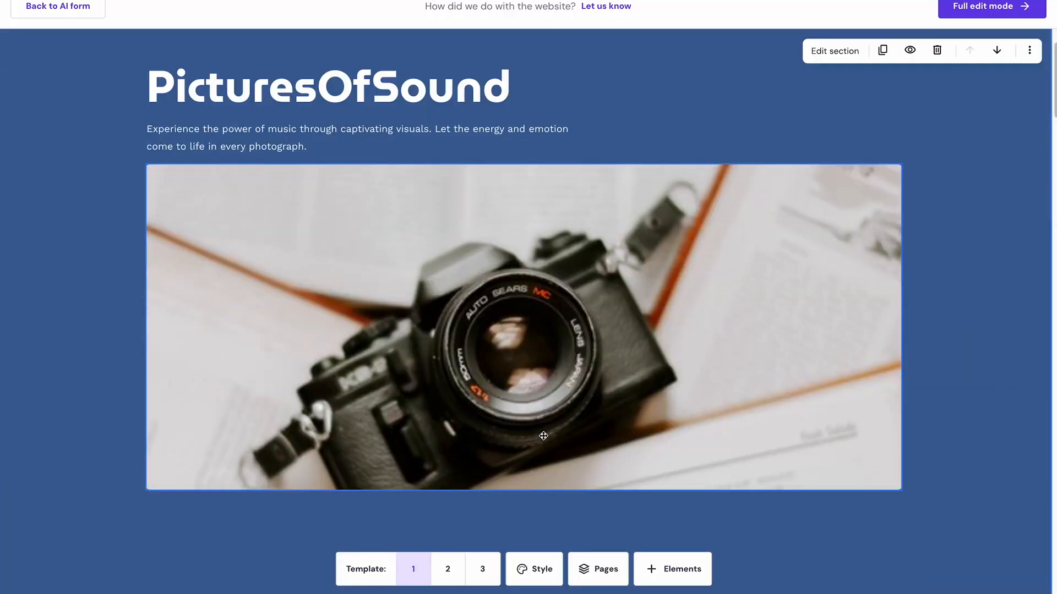
Try generated templates 2 and 3 for the website.
left_click(458, 577)
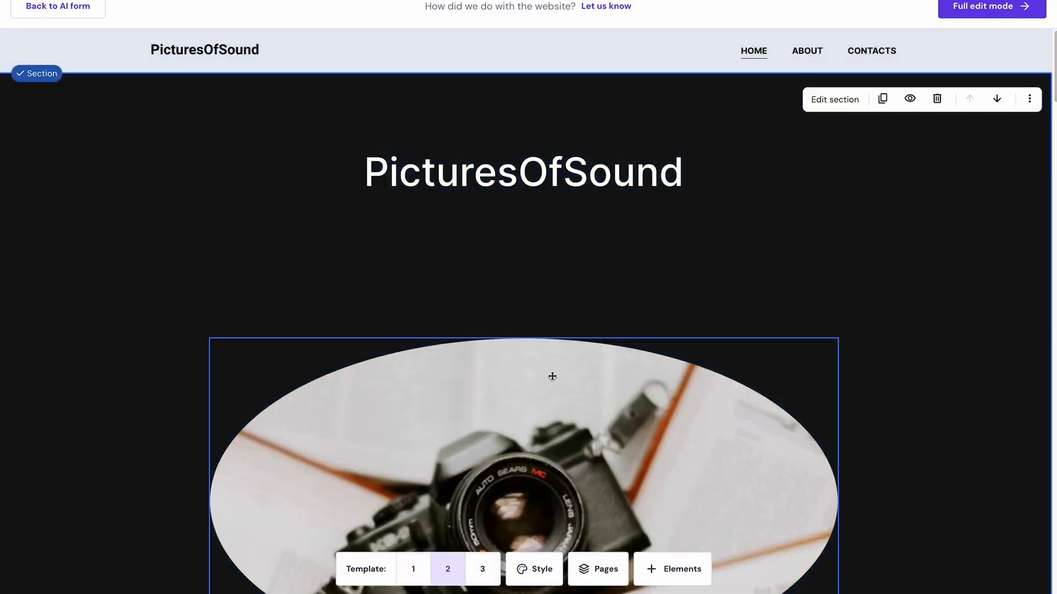
scroll(513, 466, "down", 3)
left_click(482, 573)
Try the Oswald and Source Serif 4 font pair with the Earthy Tones and Vintage Chic palettes, and view the available pages and elements.
left_click(515, 576)
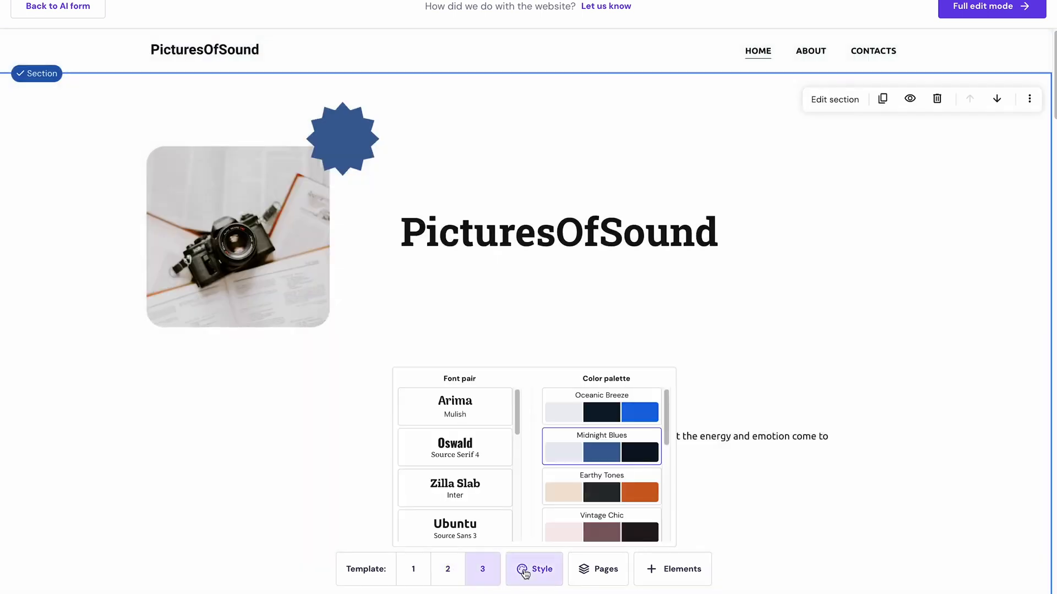
left_click(483, 459)
left_click(585, 492)
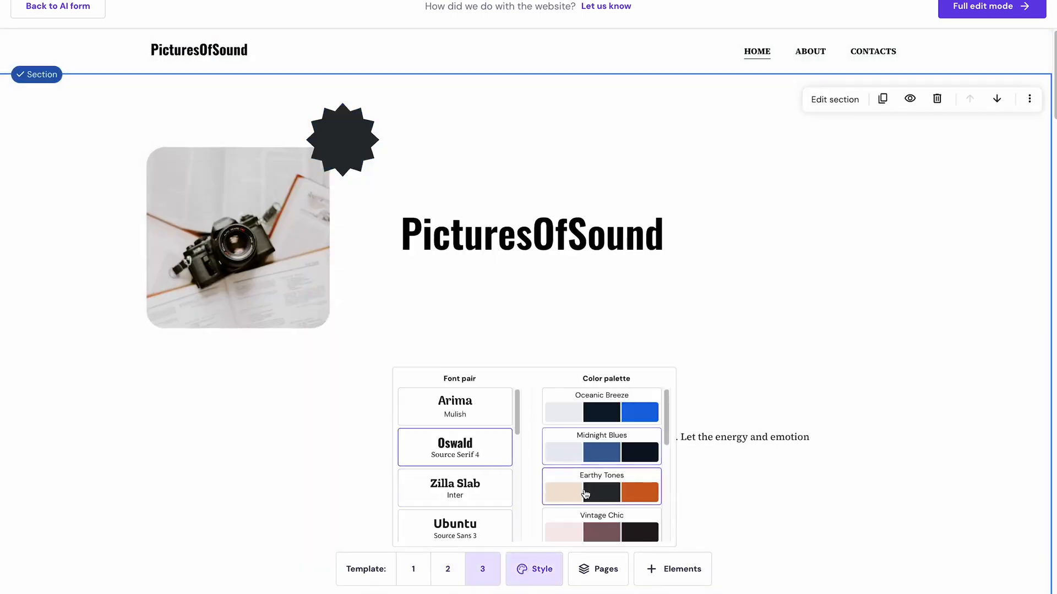
left_click(596, 537)
left_click(596, 567)
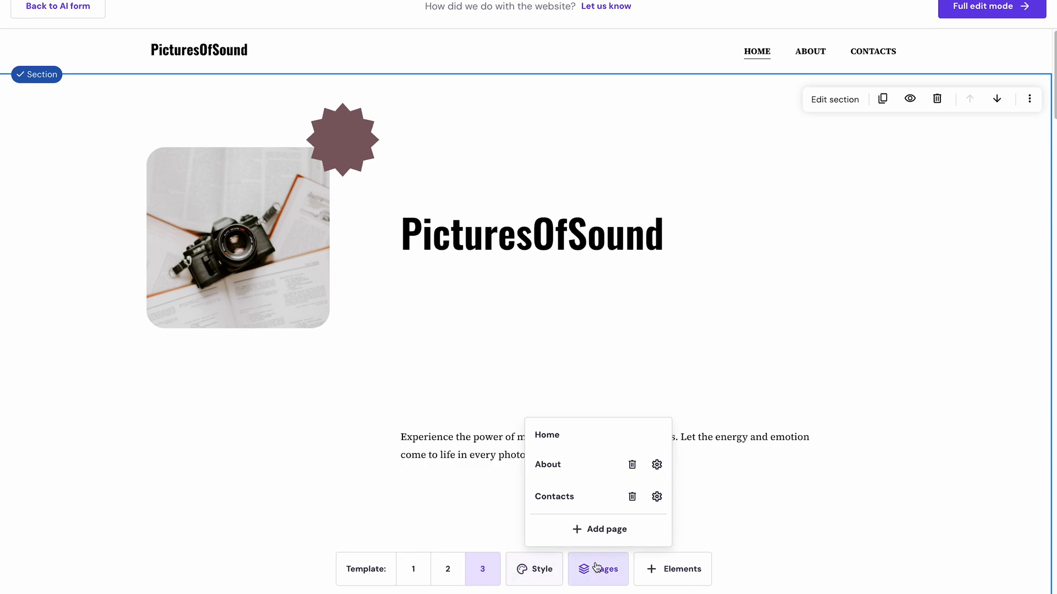
left_click(650, 571)
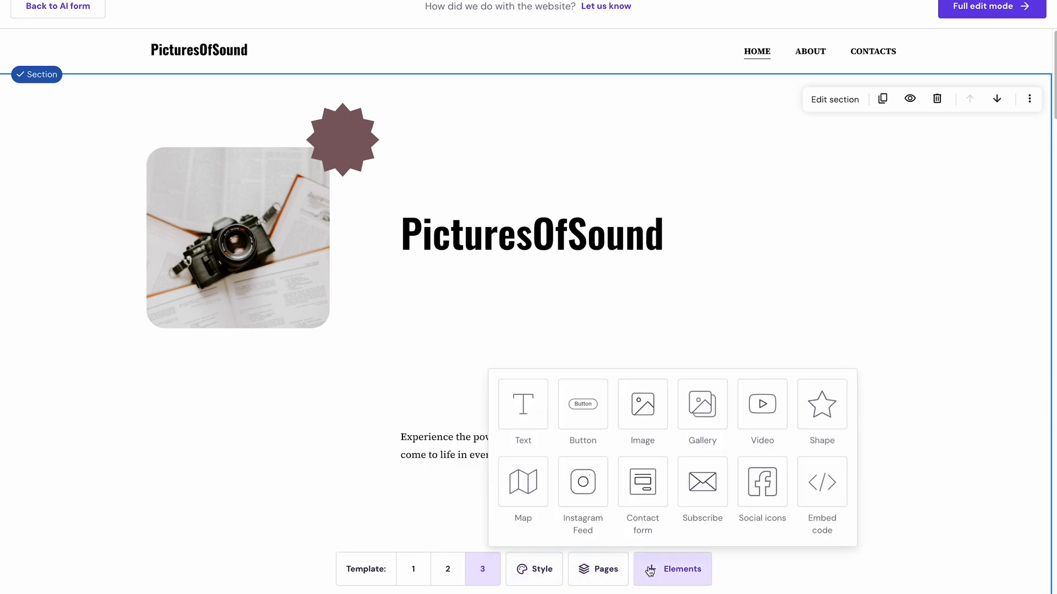
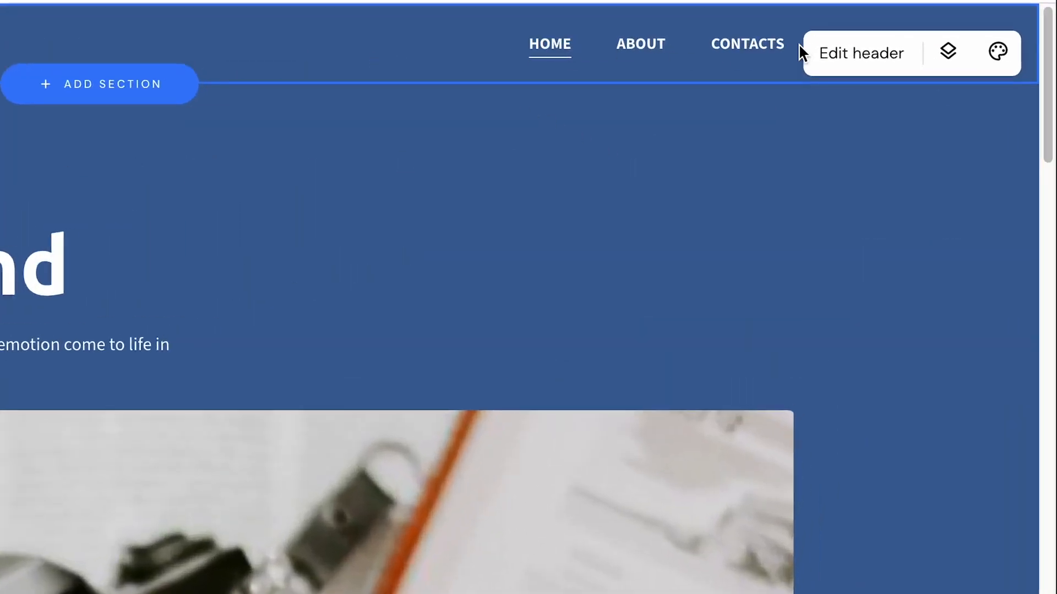
Replace the header's logo with the round-emblem PicturesOfSound logo image and close the header settings.
left_click(900, 54)
left_click(728, 123)
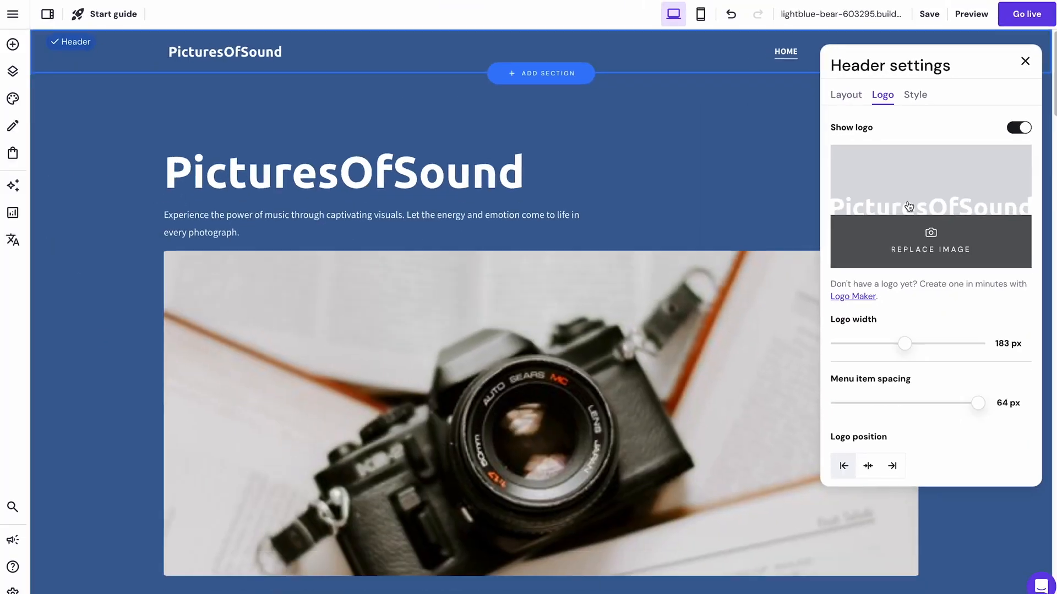
left_click(814, 397)
left_click(260, 205)
left_click(393, 175)
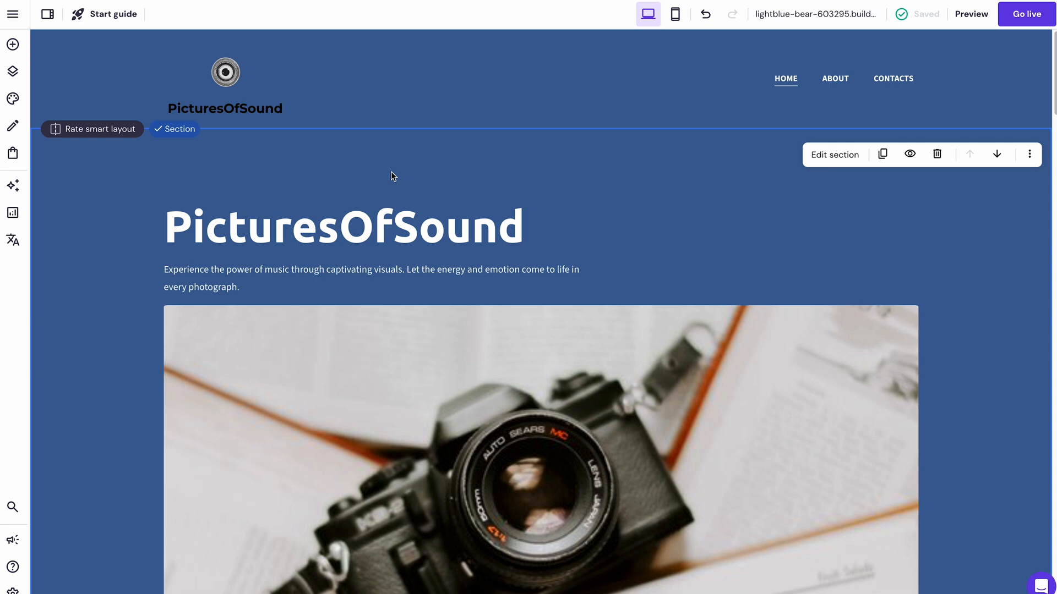
Examine the site-wide text styles for headings and for paragraphs and navigation, and return to the home page.
left_click(14, 102)
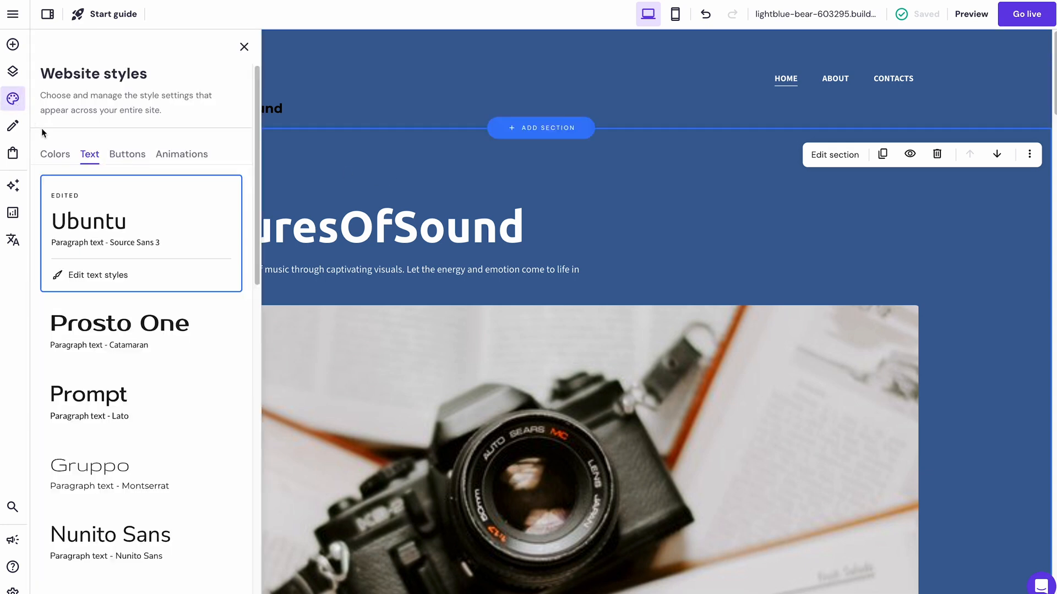
left_click(109, 281)
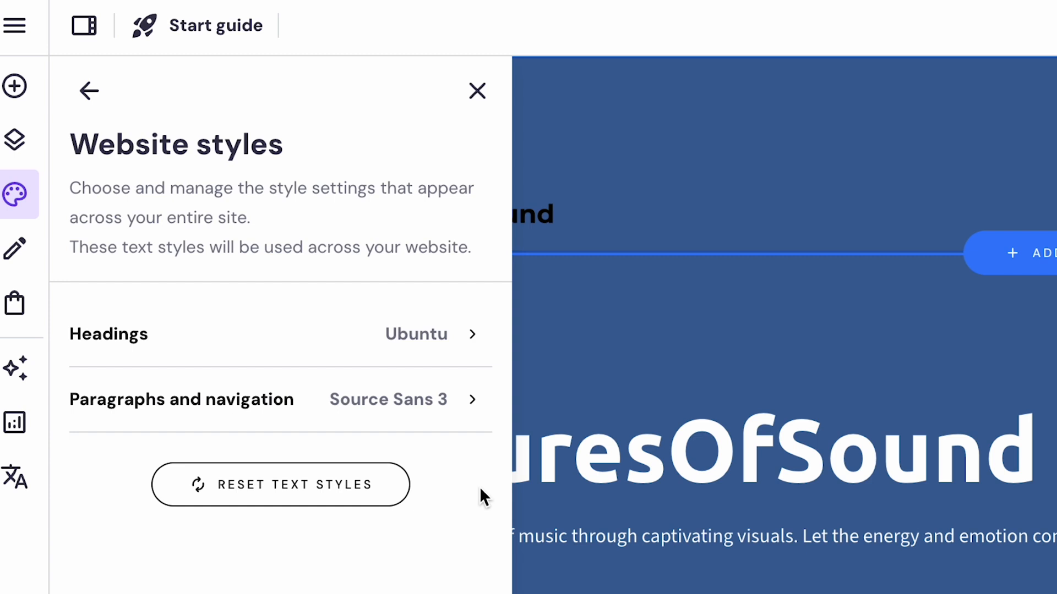
left_click(468, 336)
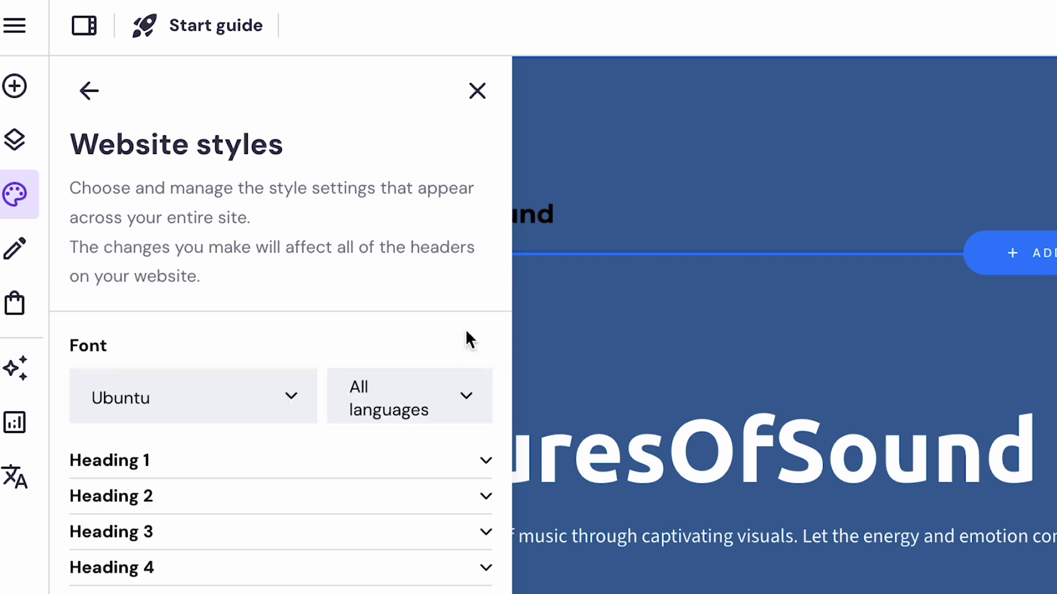
left_click(103, 101)
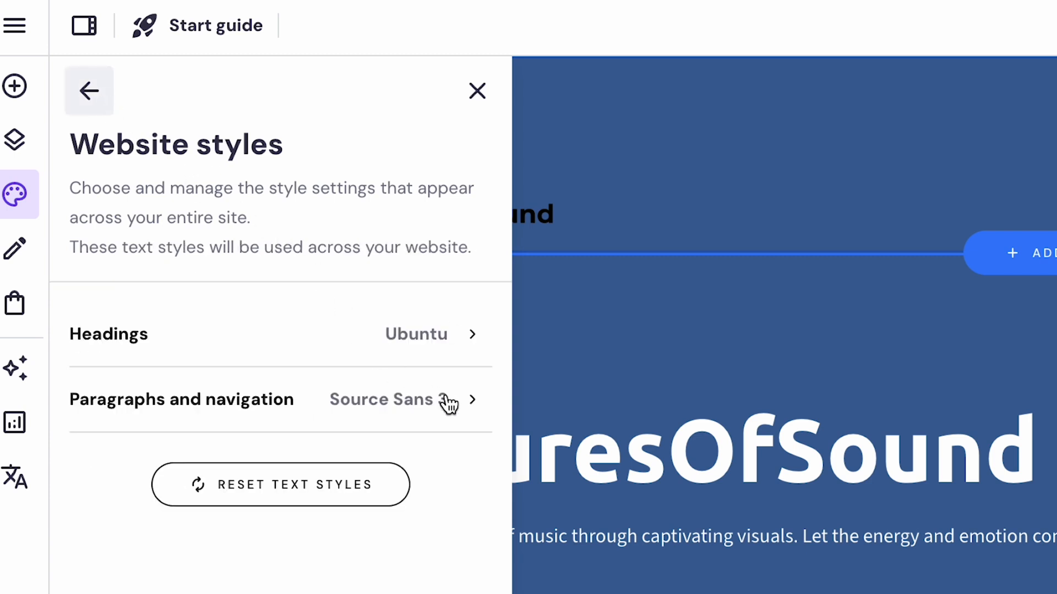
left_click(448, 404)
left_click(89, 91)
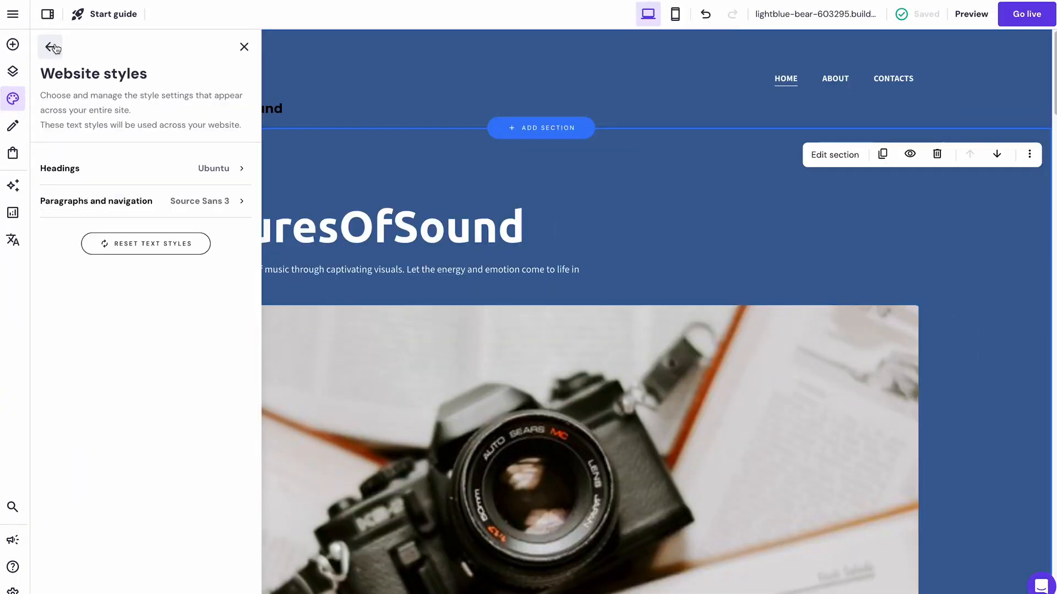
left_click(244, 49)
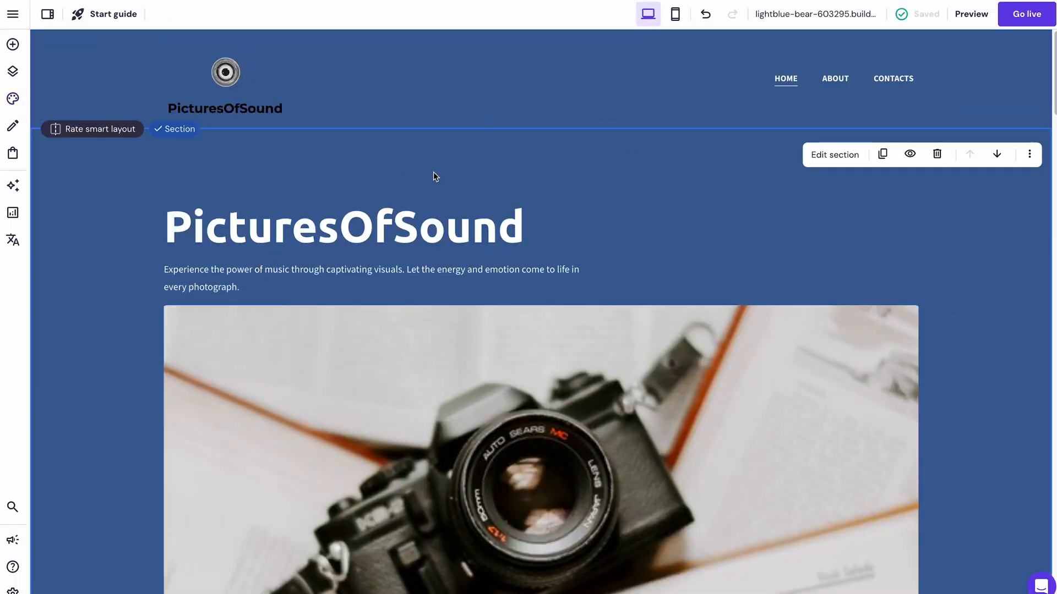
scroll(645, 234, "down", 1)
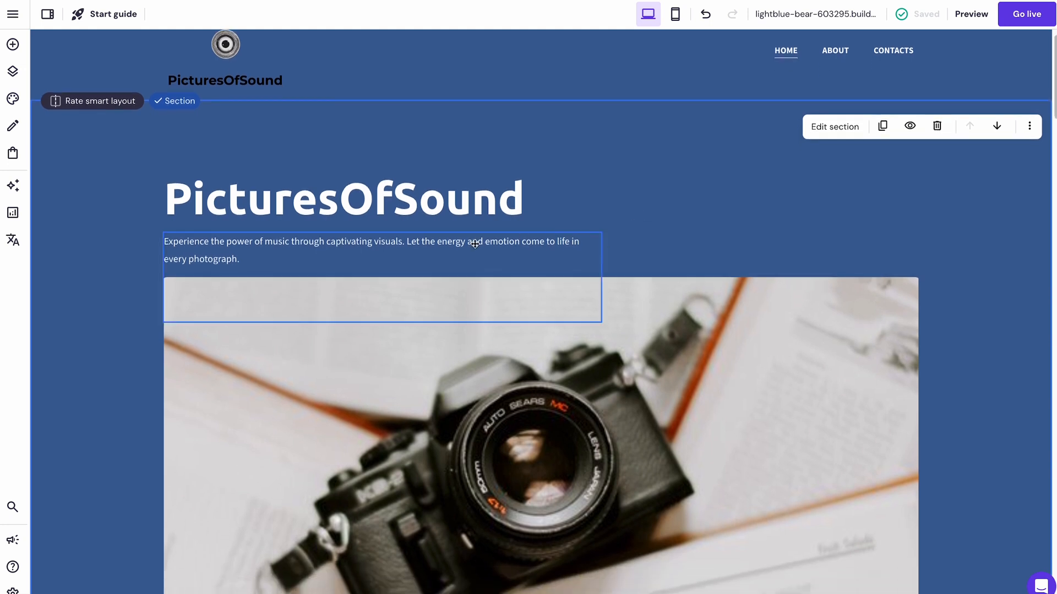
Open AI Assist for the introductory paragraph under the PicturesOfSound heading.
left_click(417, 252)
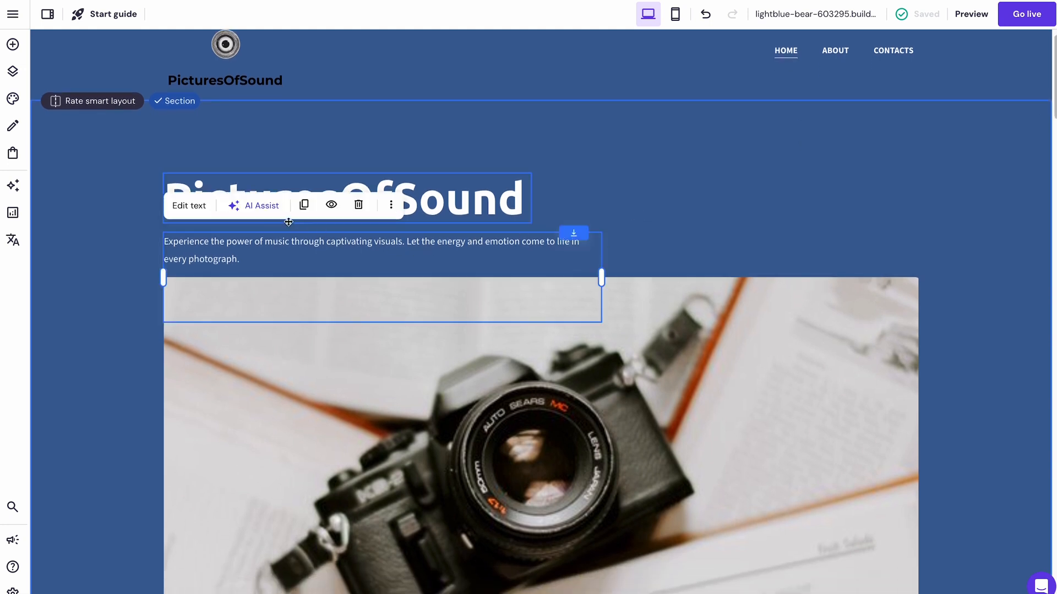
left_click(269, 214)
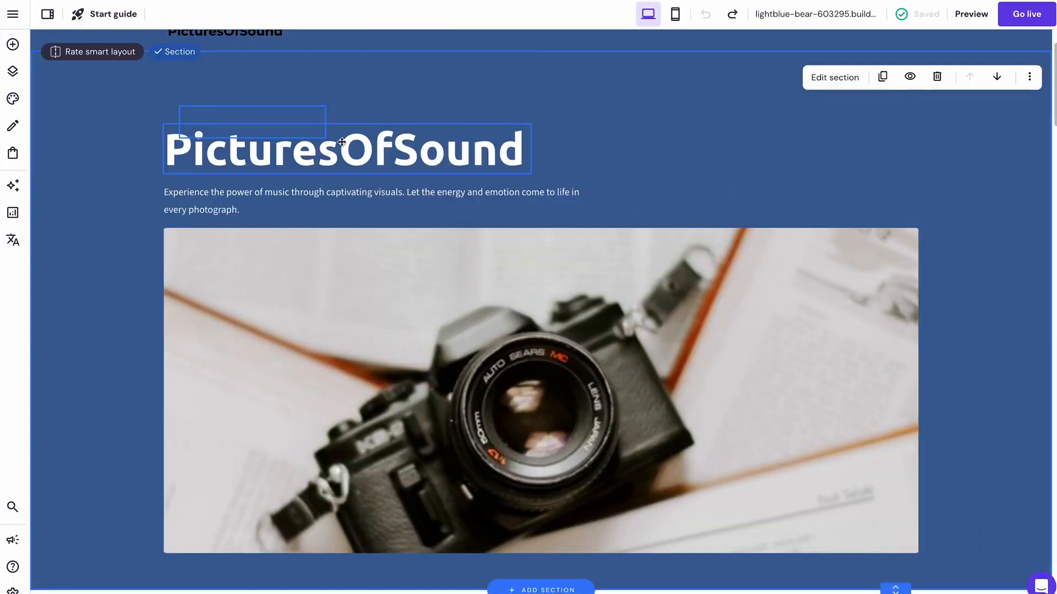
Move the home page's heading and paragraph towards the centre, shrink the camera image proportionally, and centre it beneath them.
left_click_drag(413, 200, 573, 187)
left_click(871, 285)
left_click_drag(917, 233, 726, 306)
left_click_drag(604, 401, 691, 332)
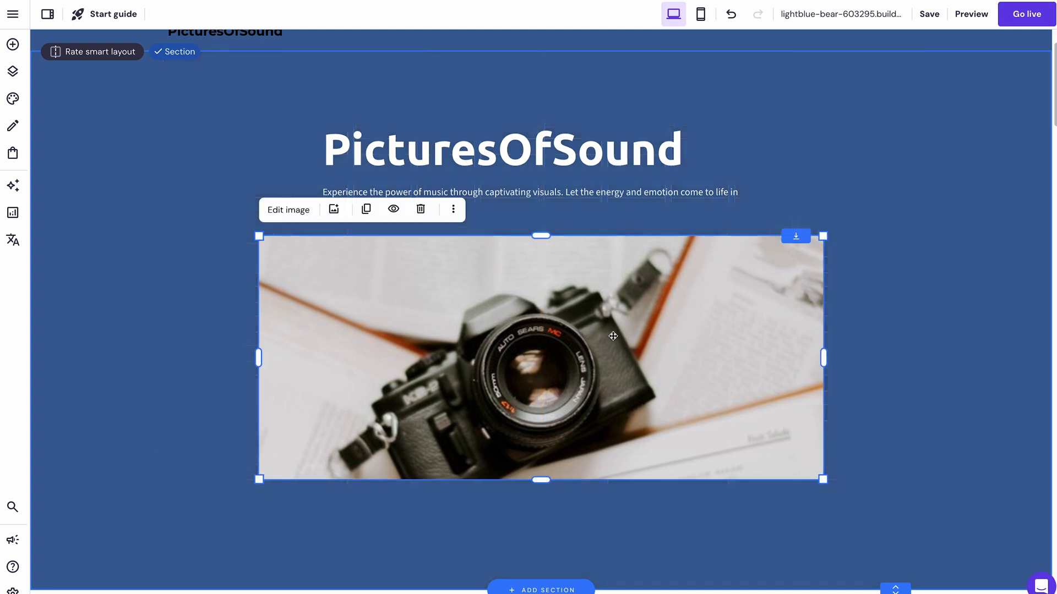
Add a button element to the home page's first section, centred below the camera image.
left_click(13, 45)
left_click_drag(109, 134, 556, 533)
scroll(588, 518, "down", 2)
scroll(588, 518, "down", 2)
left_click_drag(564, 306, 555, 294)
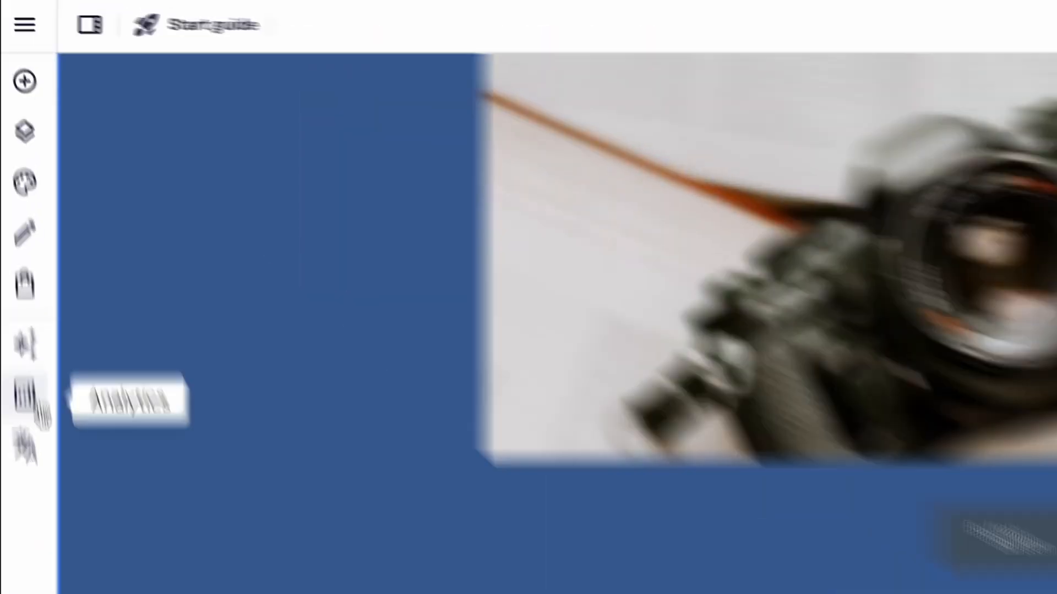
Generate the AI Heatmap for the home page and examine which areas attract the most attention.
left_click(13, 185)
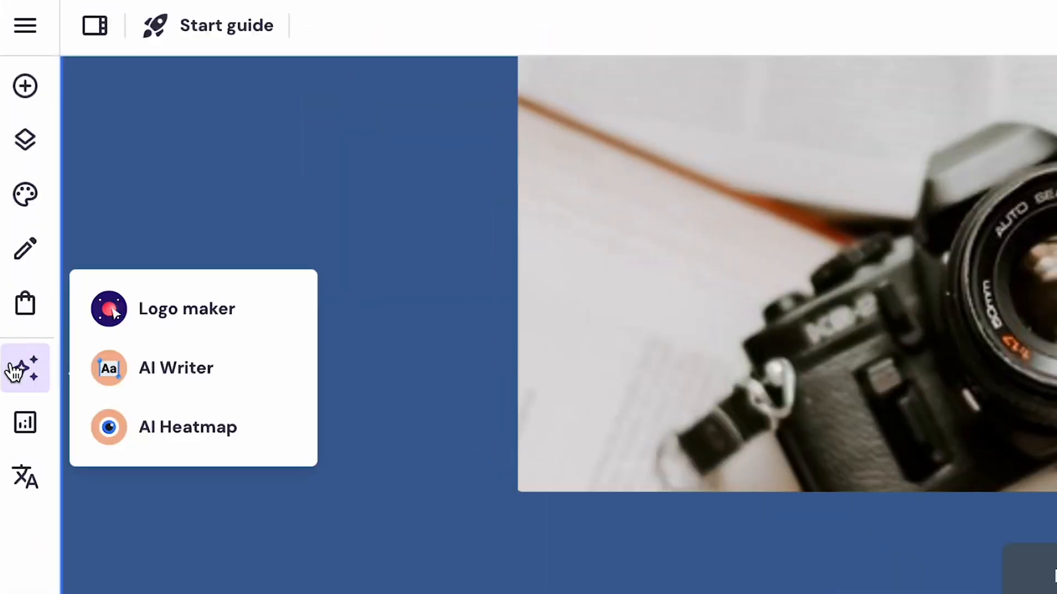
left_click(184, 429)
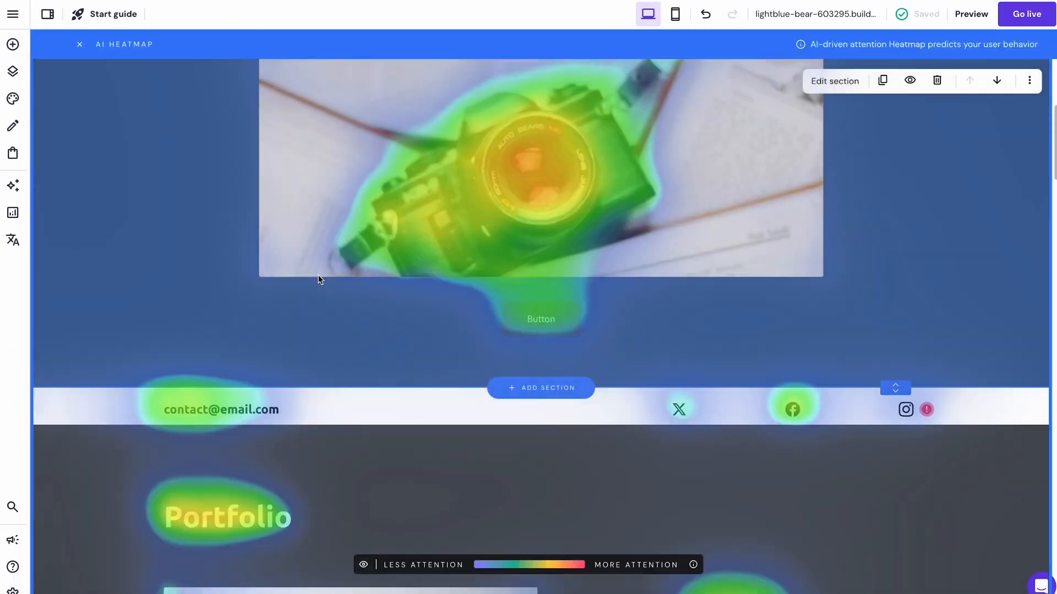
scroll(364, 282, "up", 1)
scroll(364, 287, "up", 5)
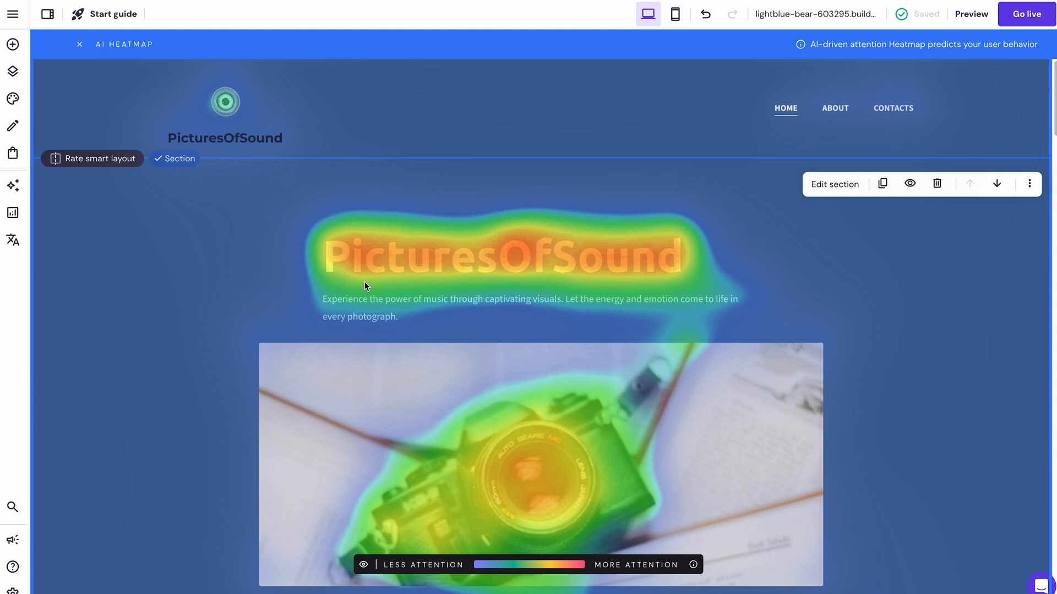
scroll(364, 286, "down", 7)
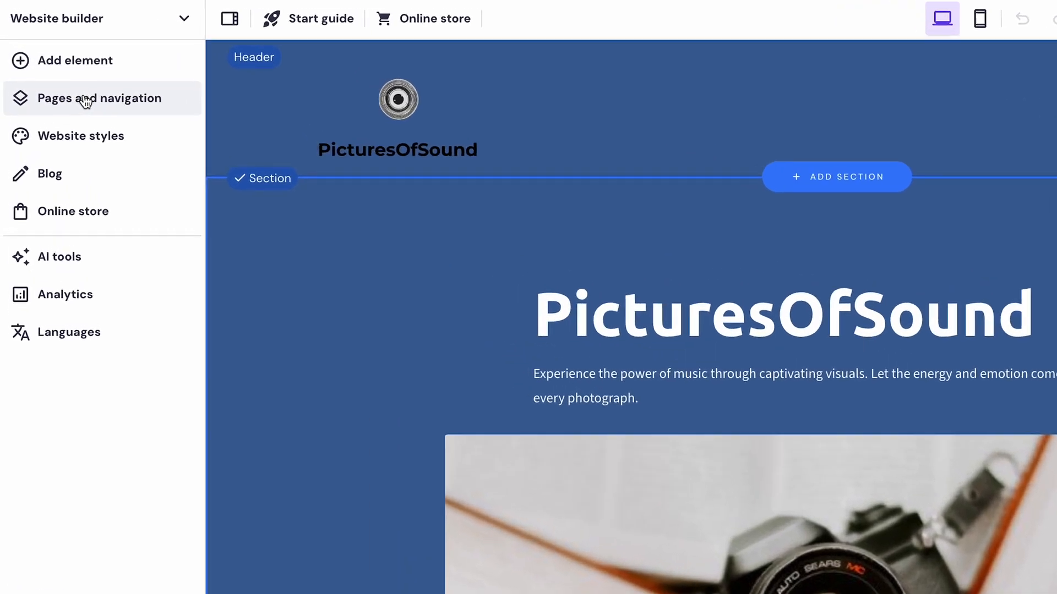
Examine the site's page list, the Home page's options, and the contents of the About and Contacts pages.
left_click(64, 80)
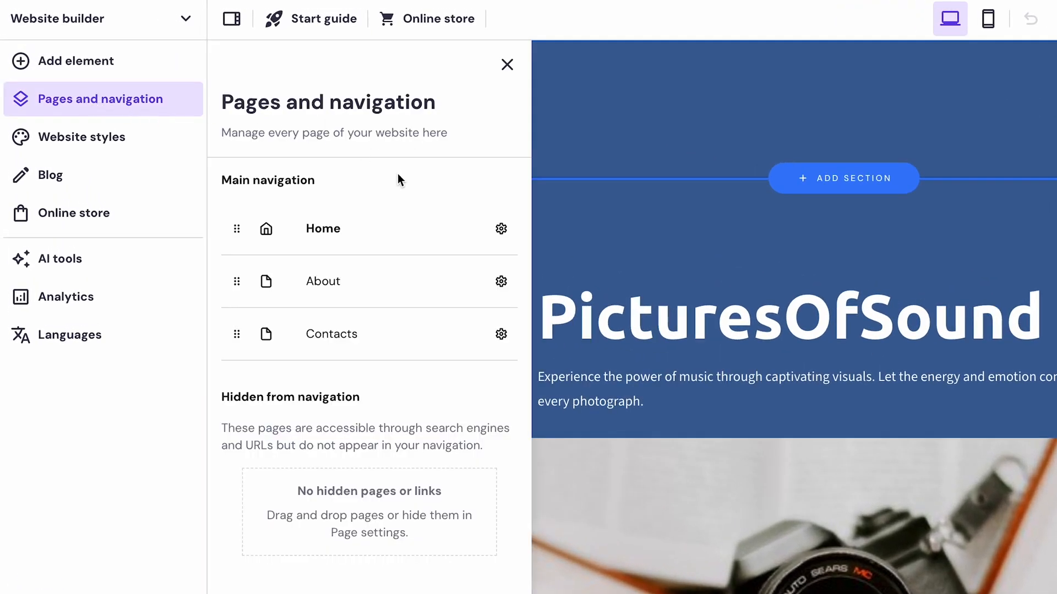
left_click(501, 229)
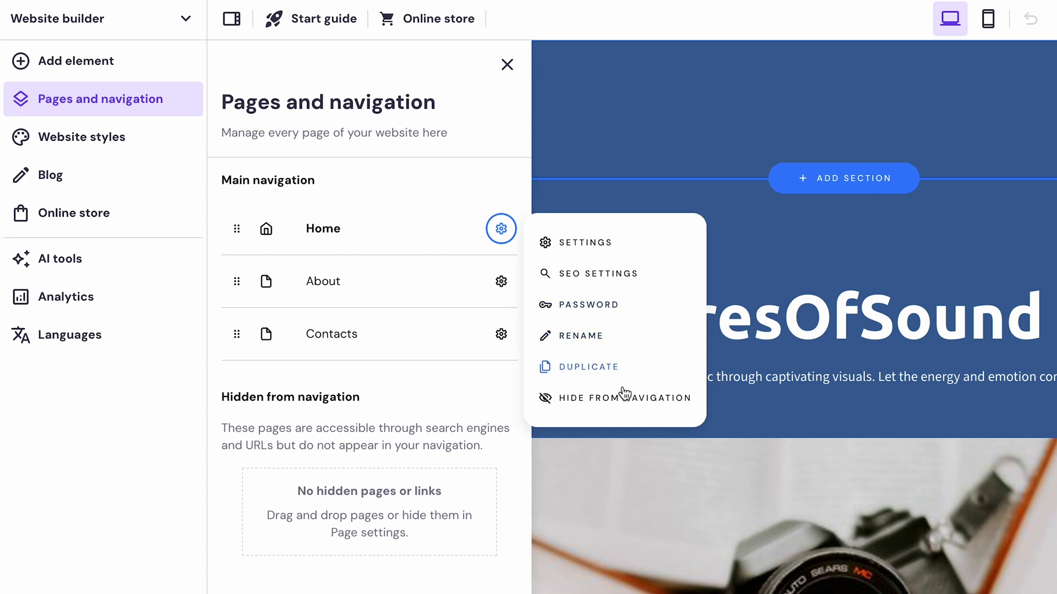
left_click(454, 277)
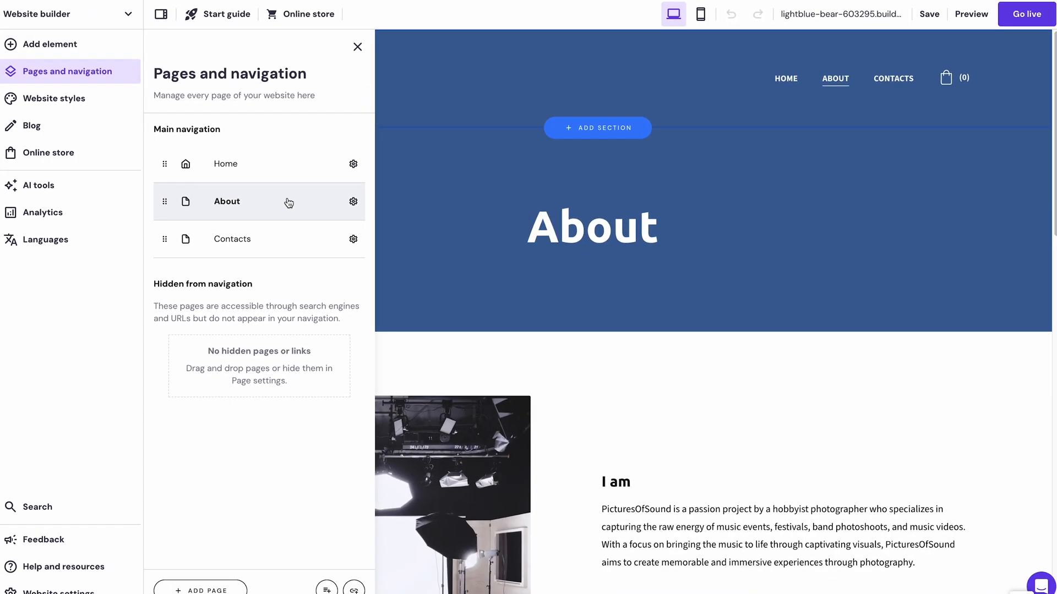
left_click(261, 246)
scroll(552, 265, "down", 4)
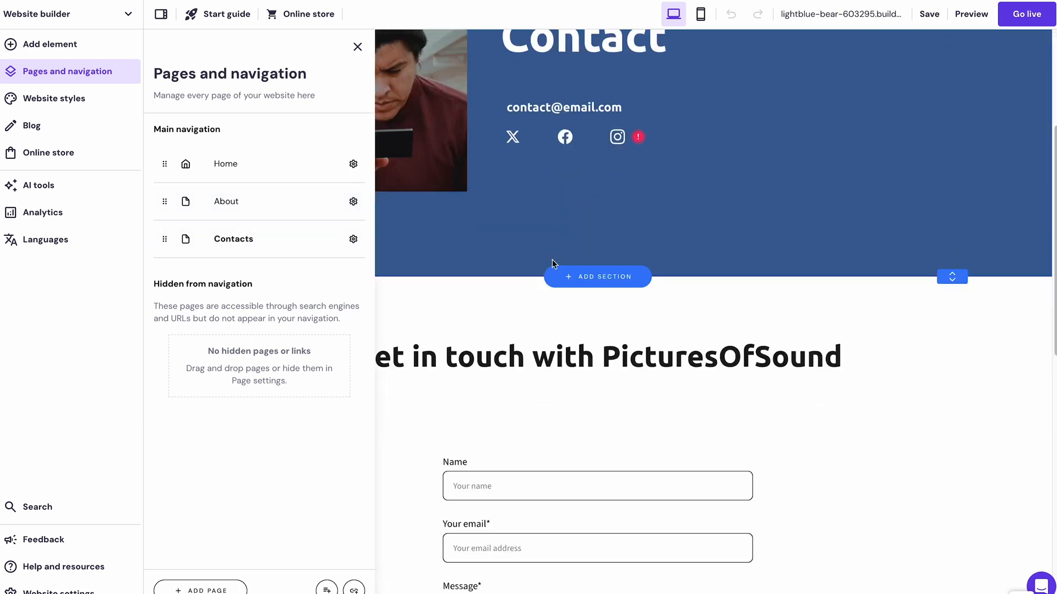
scroll(553, 265, "up", 4)
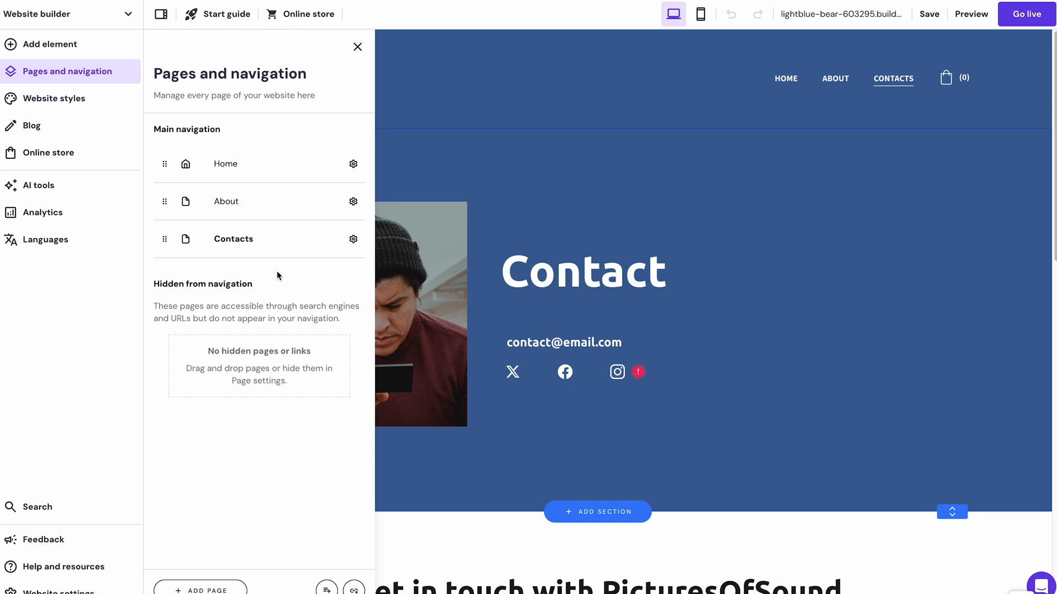
left_click(287, 206)
left_click(289, 235)
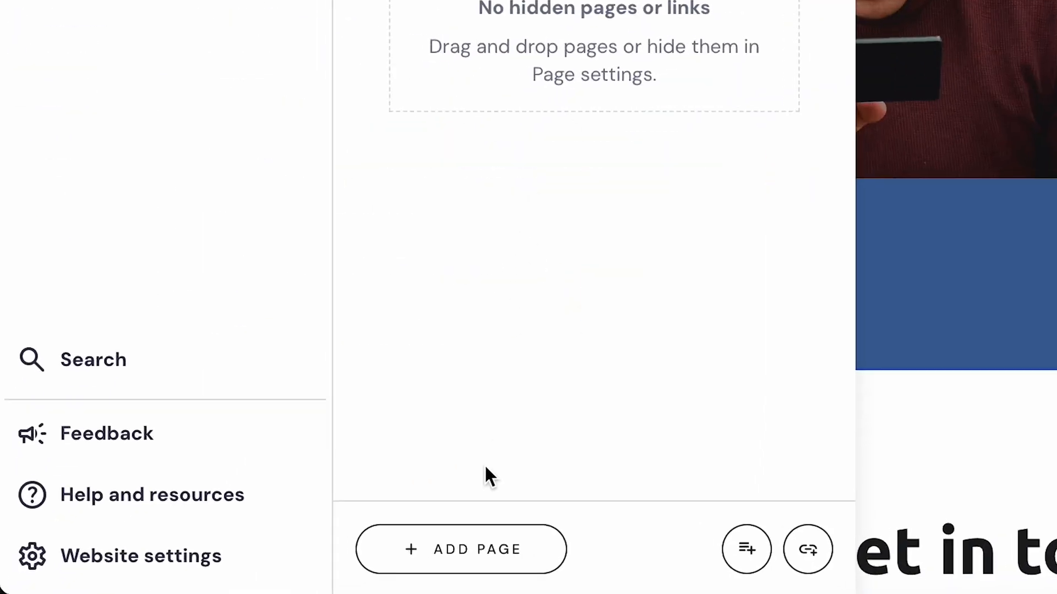
Add an online store page to the site using the Product list layout.
left_click(481, 550)
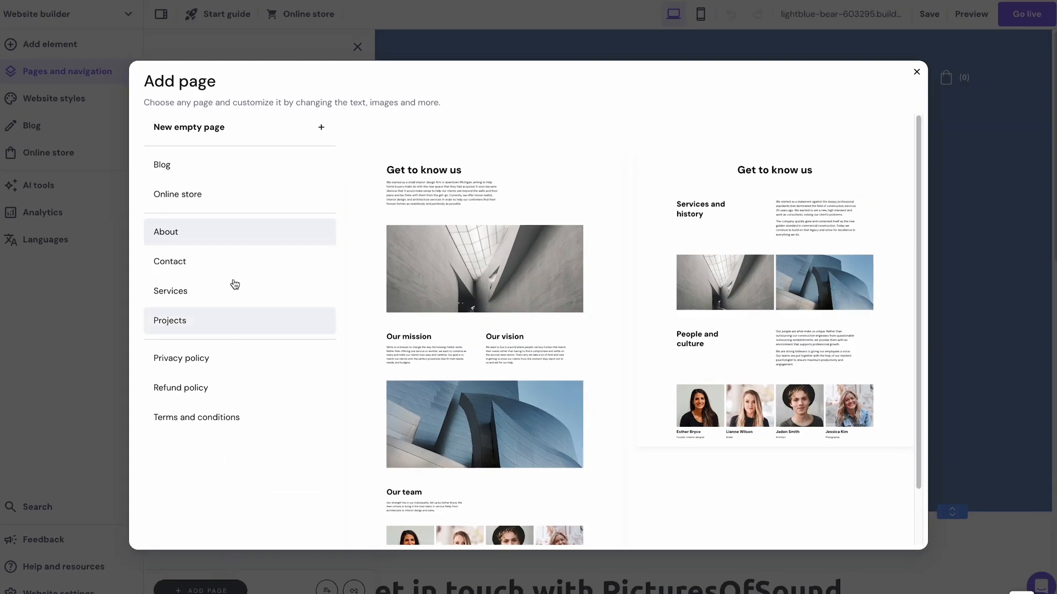
left_click(217, 194)
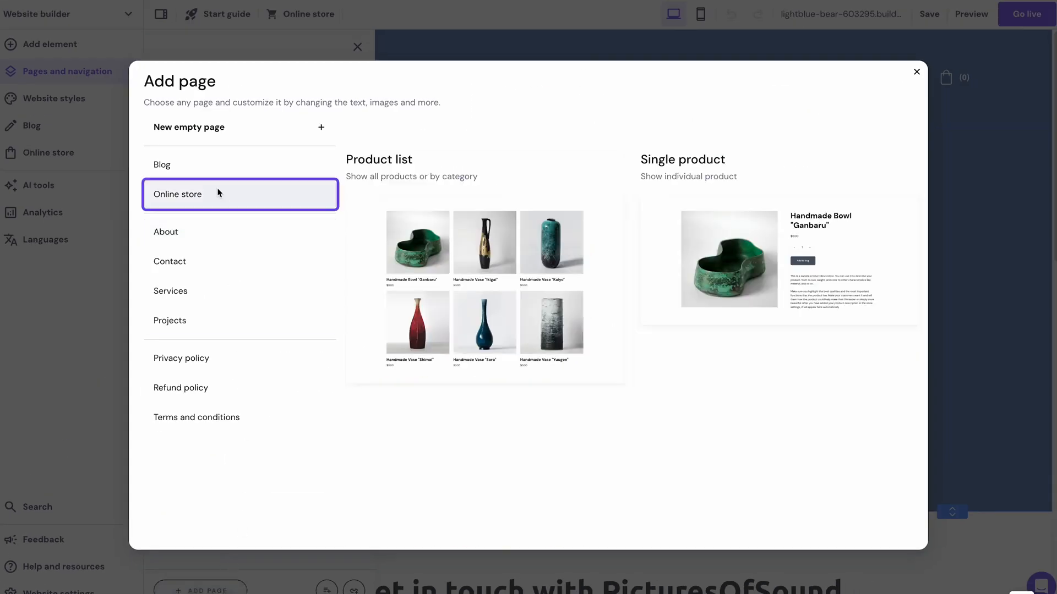
left_click(618, 235)
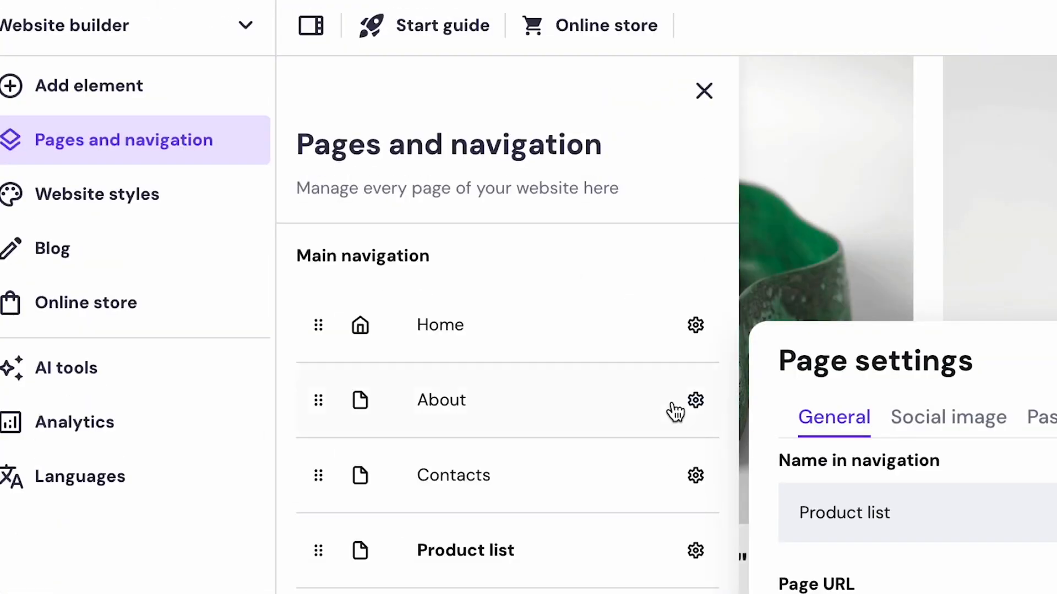
Set up the online store as Picturesofsound with country Lithuania and currency EUR (€), and start adding products.
left_click(115, 309)
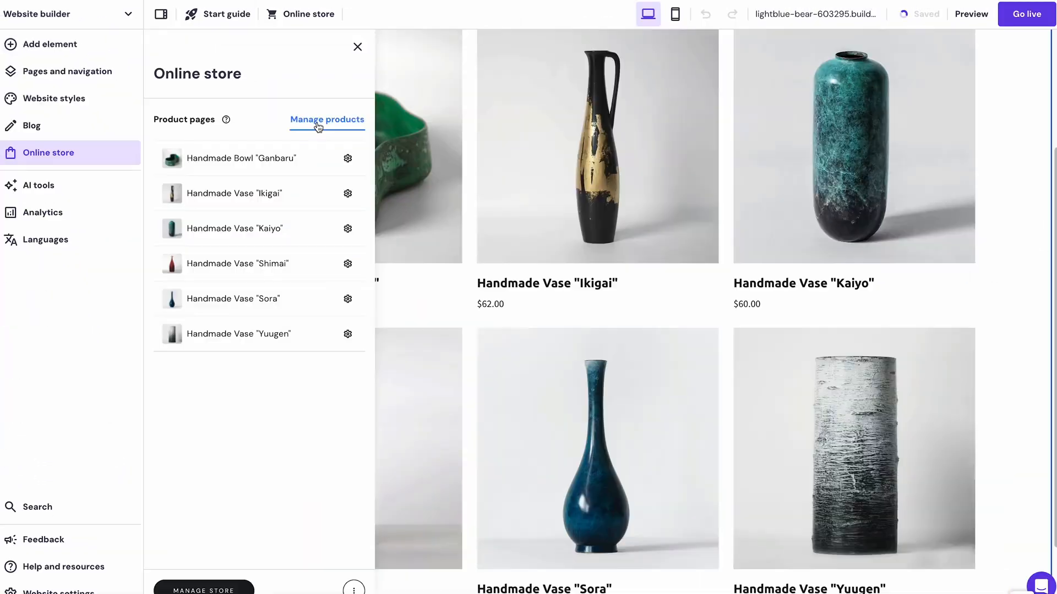
left_click(627, 251)
type("Picturesofsound")
left_click(534, 434)
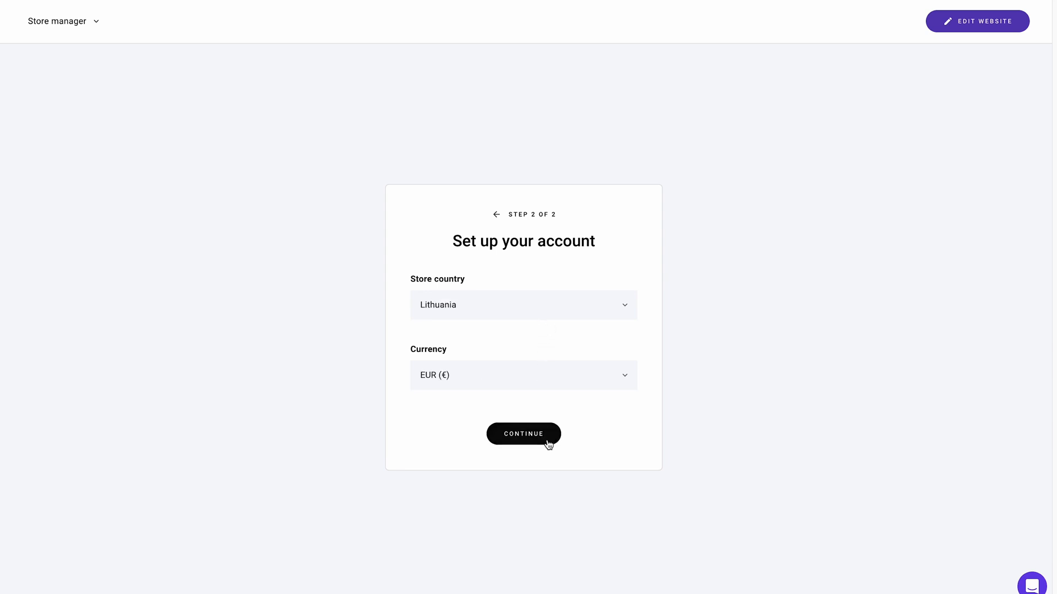
left_click(548, 443)
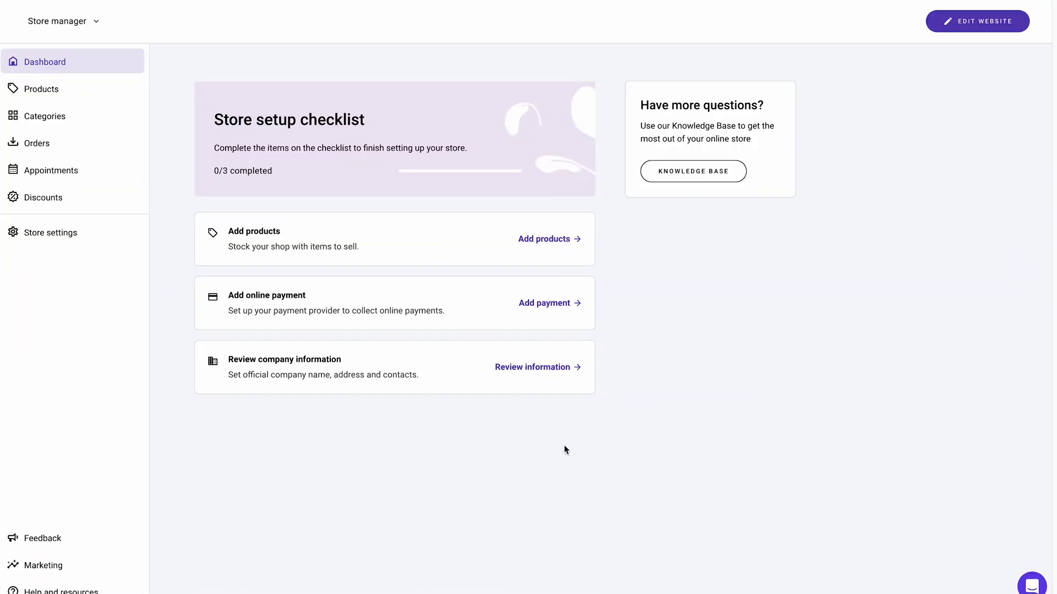
left_click(547, 240)
left_click(639, 249)
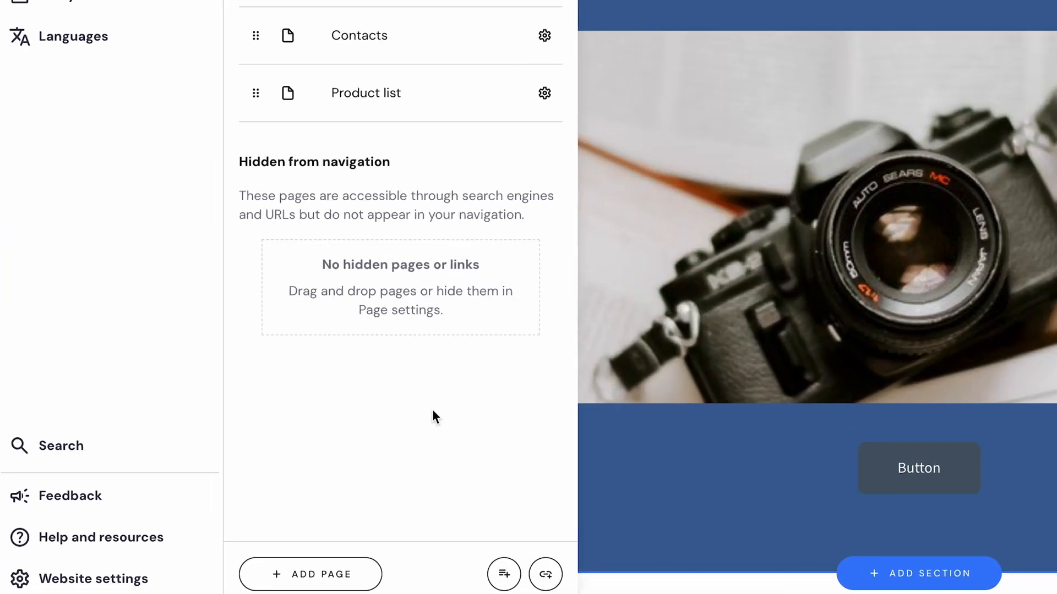
Add a new empty page to the main navigation, name it portfolio, and save its page settings.
left_click(336, 573)
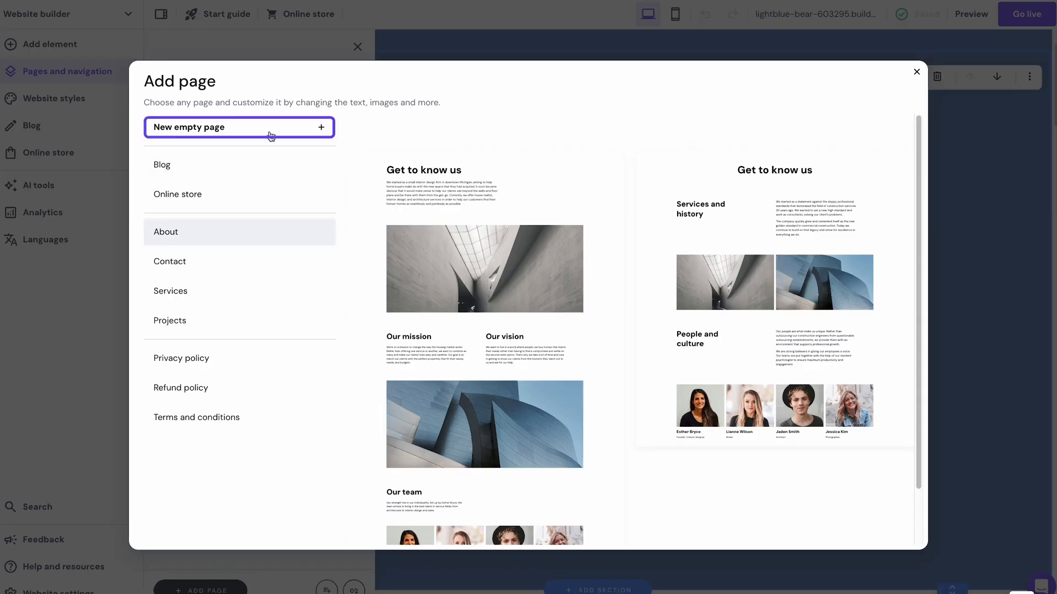
left_click(270, 136)
triple_click(490, 254)
type("portfolio")
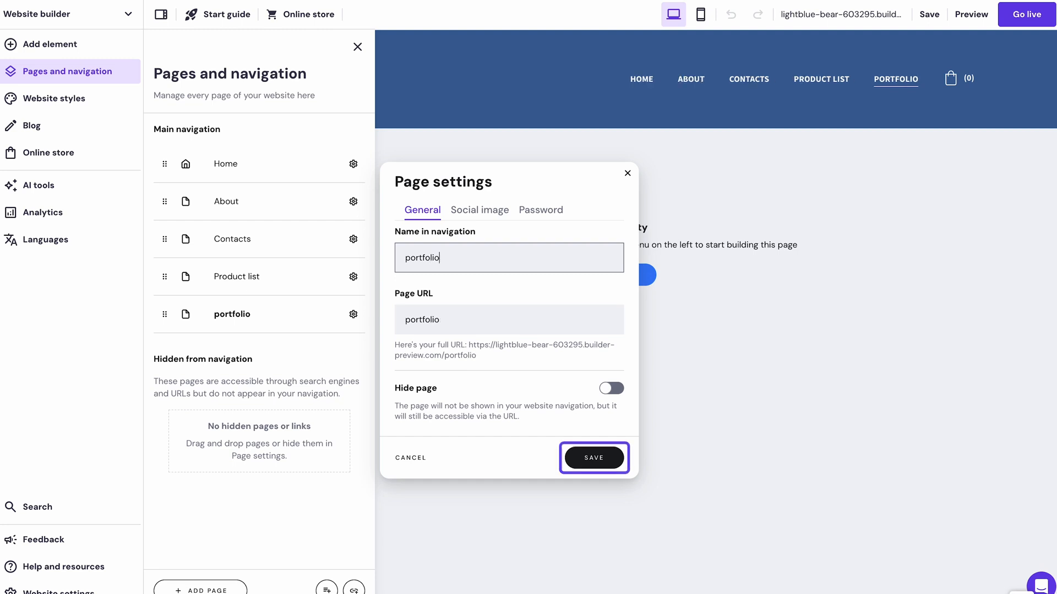
left_click(599, 455)
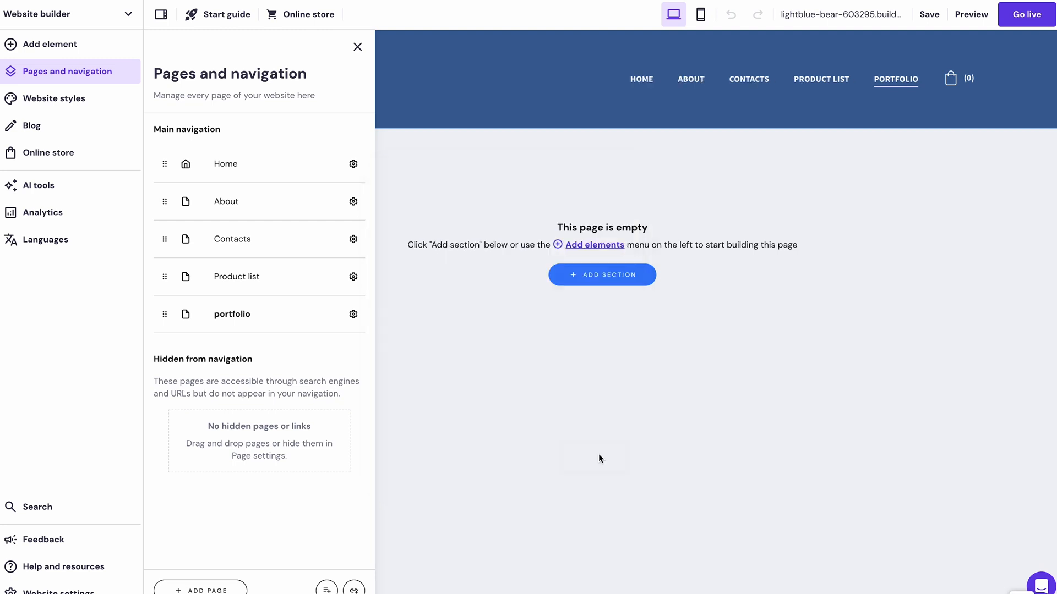
Add a Gallery section with a three-column masonry photo layout to the empty portfolio page.
left_click(615, 280)
left_click(243, 260)
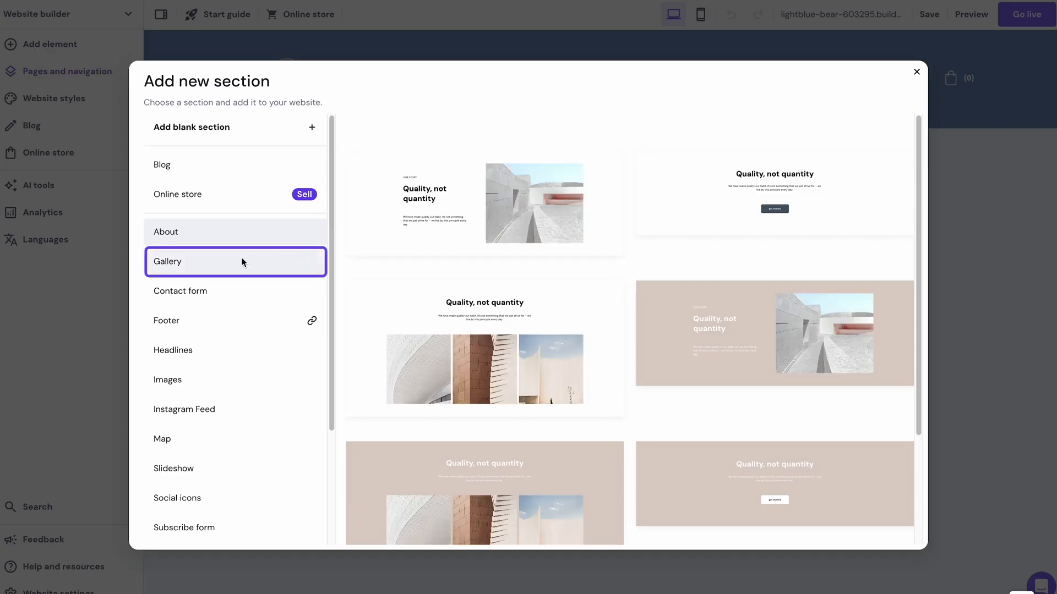
left_click(568, 286)
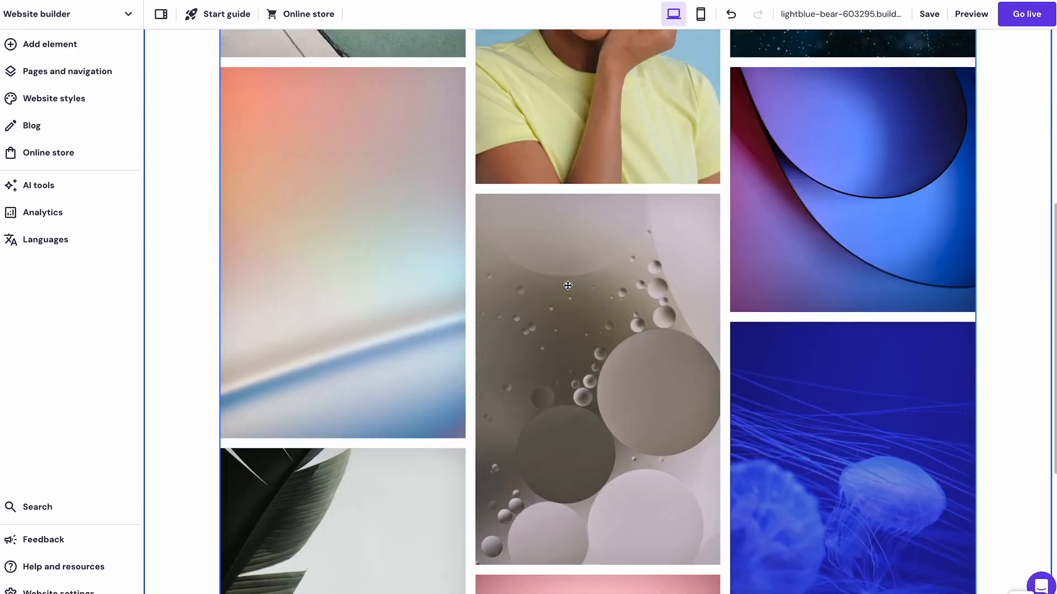
Set the portfolio gallery to 5 items per row with the Grid layout and a smaller gap between photos.
scroll(578, 299, "up", 7)
left_click(576, 301)
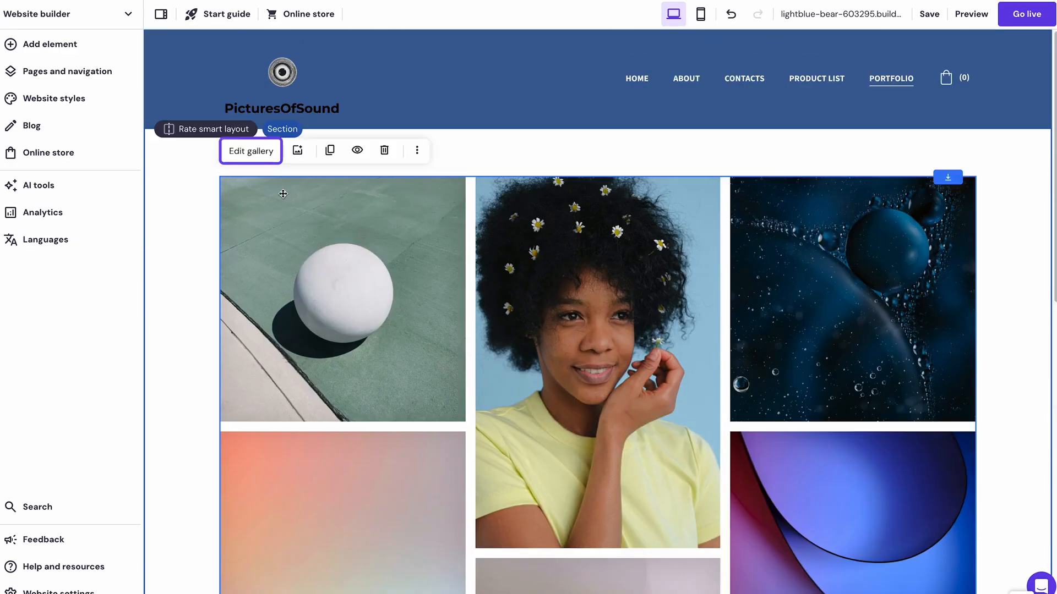
left_click(256, 158)
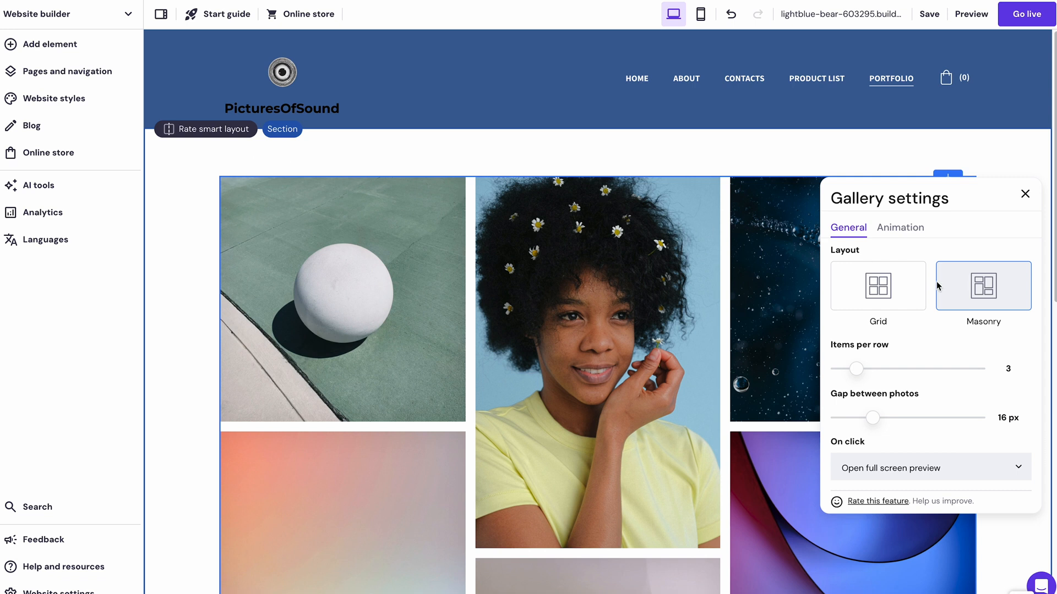
left_click_drag(855, 368, 876, 368)
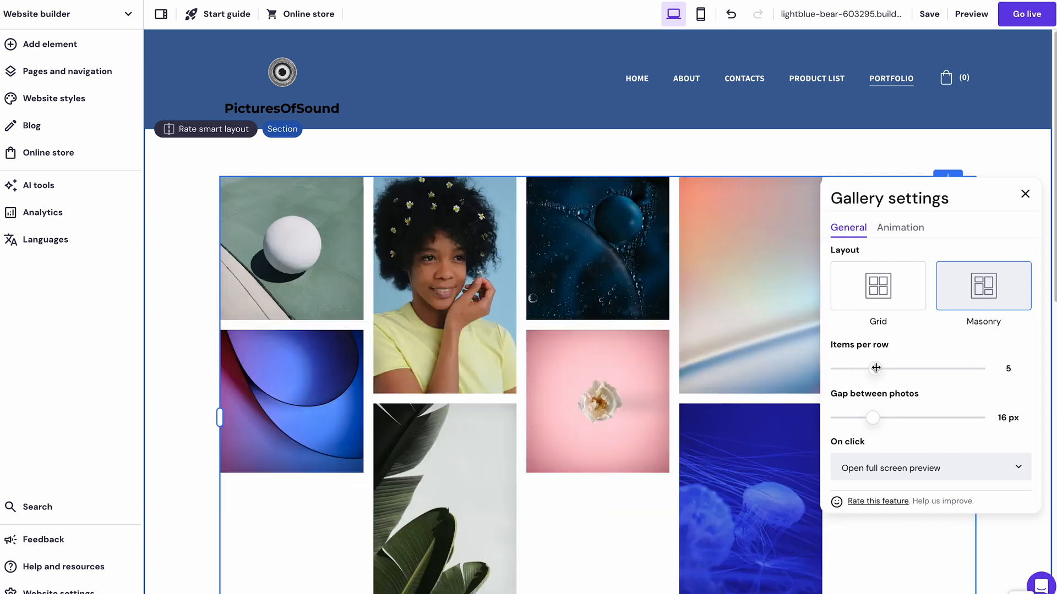
left_click(888, 319)
mouse_move(872, 418)
left_mouse_down()
mouse_move(911, 417)
mouse_move(862, 418)
left_mouse_up()
Set the portfolio gallery's animation to No animation and close the gallery settings.
left_click(900, 229)
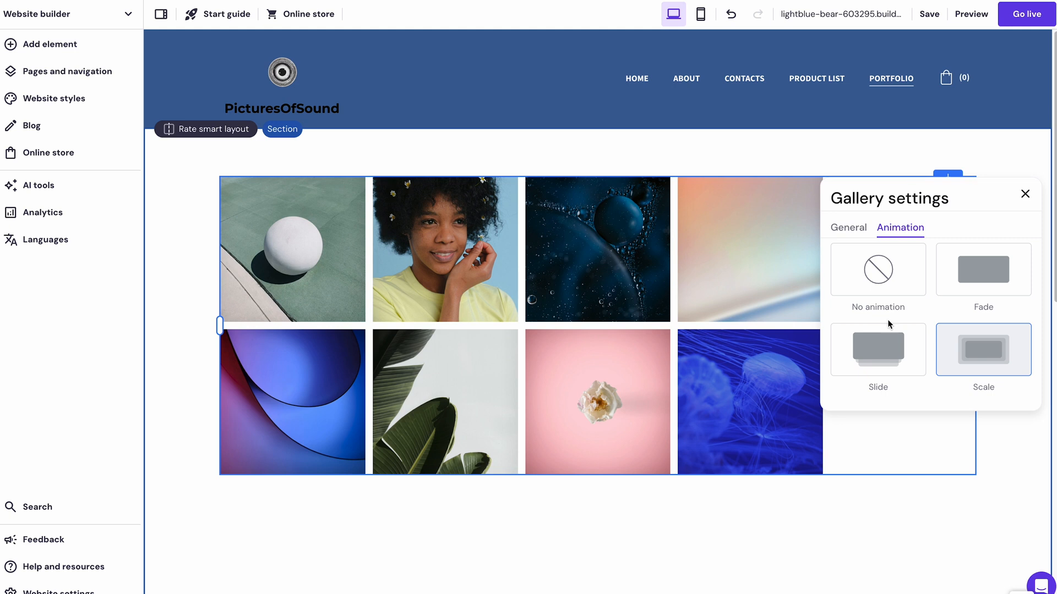
left_click(880, 277)
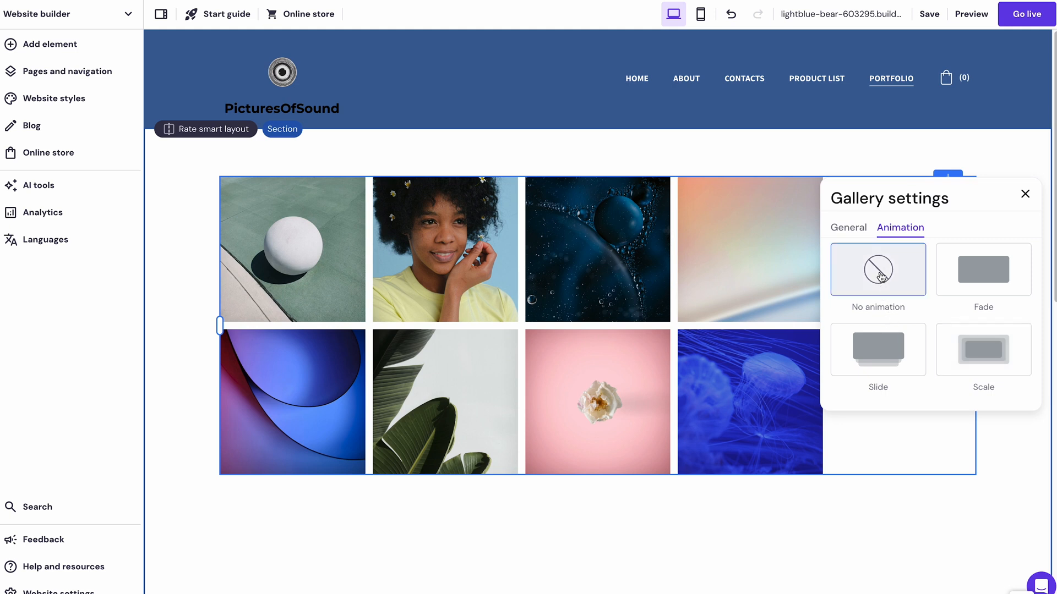
left_click(1024, 196)
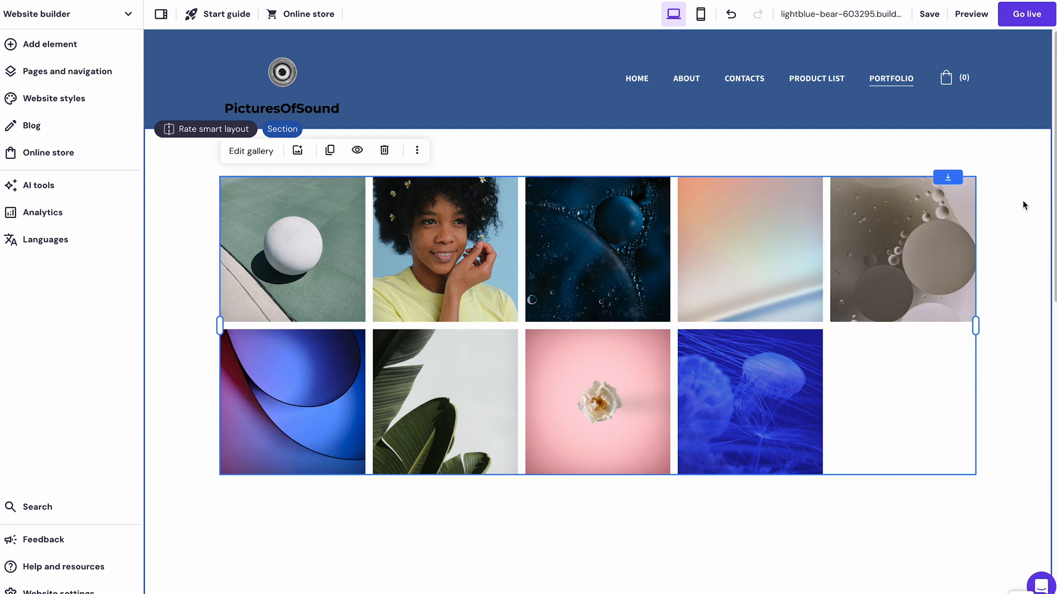
Open the details of Cat photo from the media library for the portfolio gallery and enter the alt text "a cat in a forest".
left_click(296, 154)
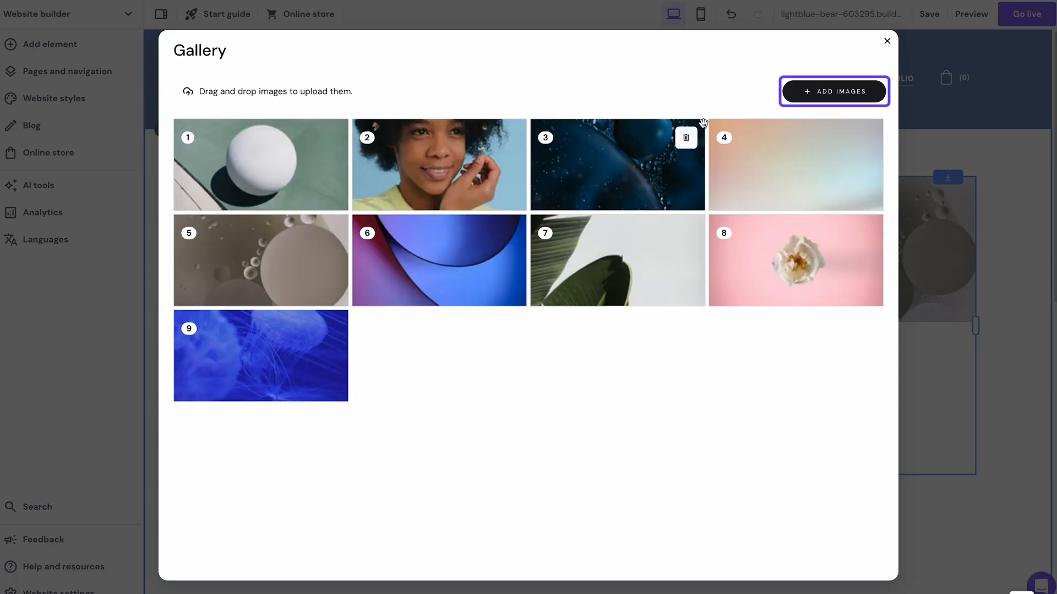
left_click(824, 98)
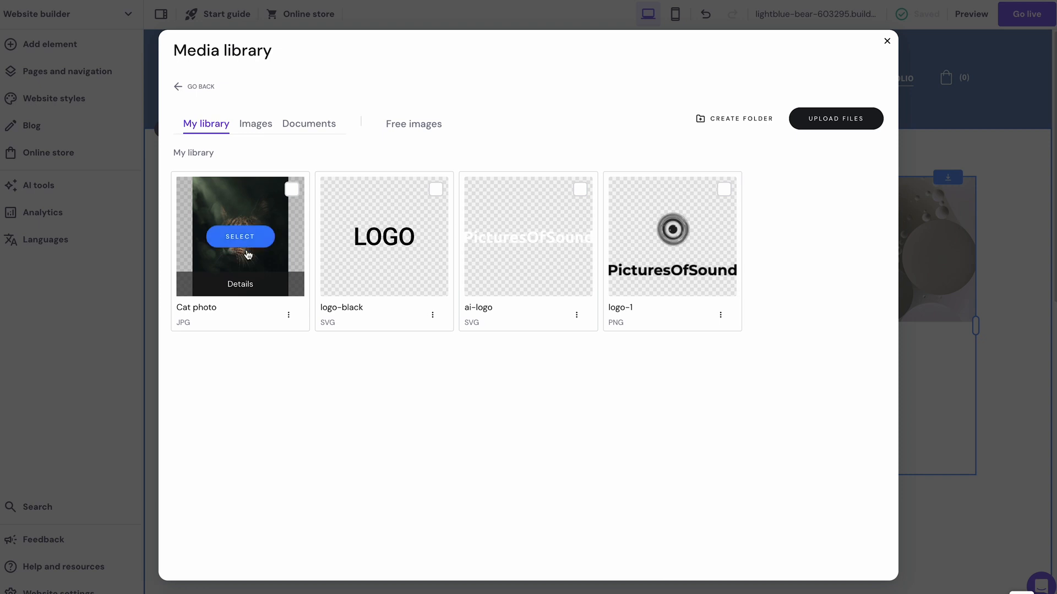
left_click(246, 289)
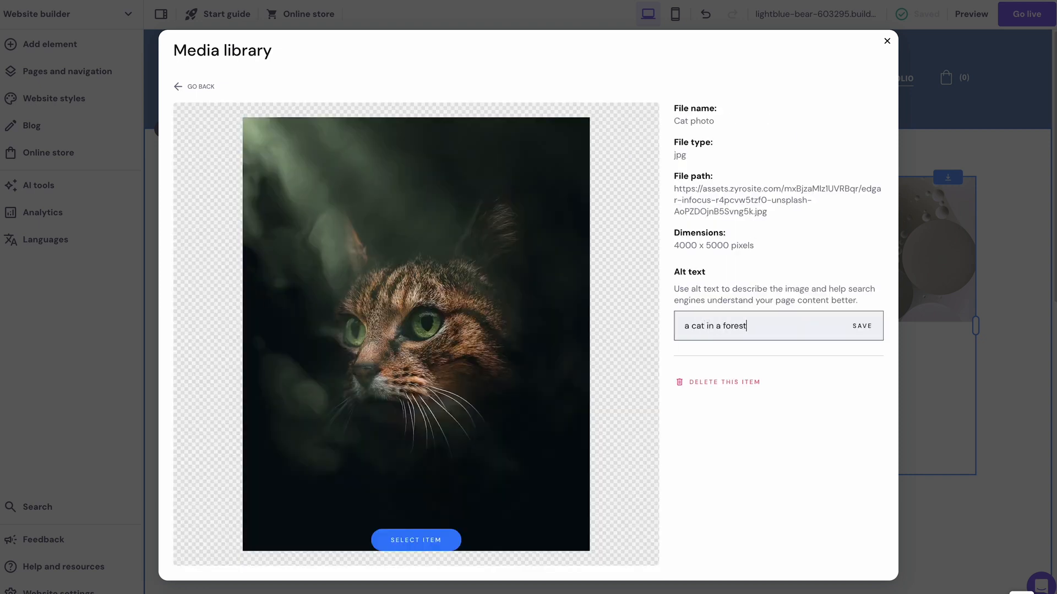
type("t")
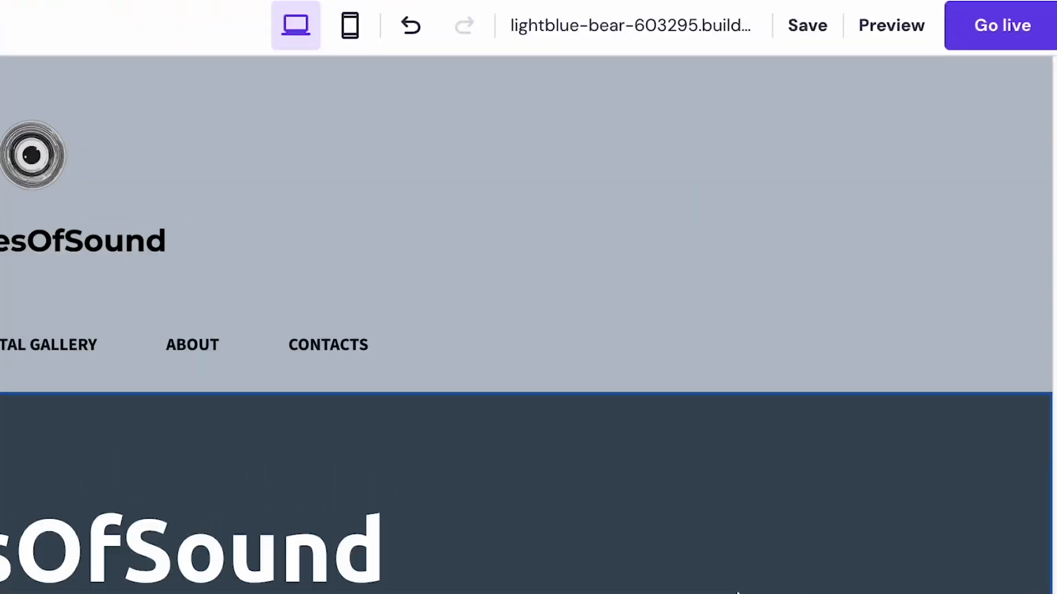
Preview the website in desktop layout and check its About and Contacts pages.
left_click(885, 33)
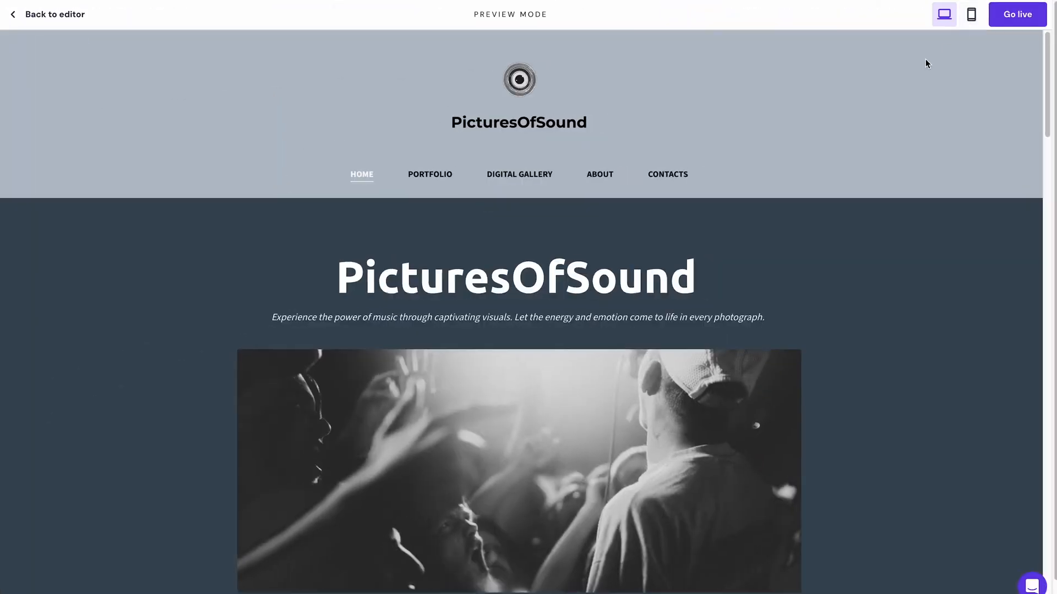
left_click(605, 177)
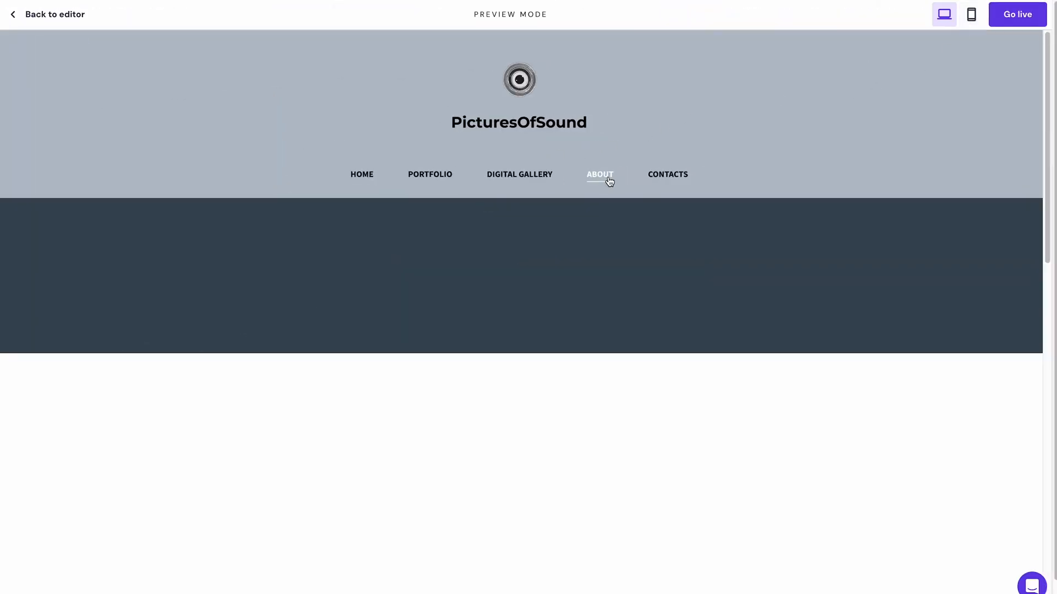
left_click(664, 177)
Switch the preview to the mobile layout and examine the Contacts page, including its contact form.
left_click(971, 14)
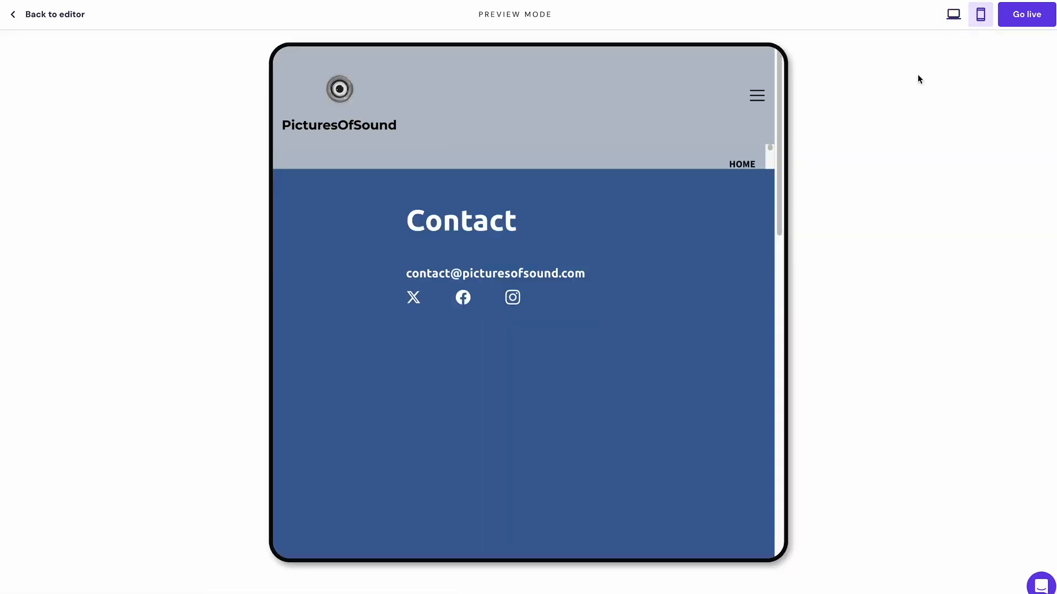
scroll(546, 302, "down", 5)
scroll(550, 301, "down", 10)
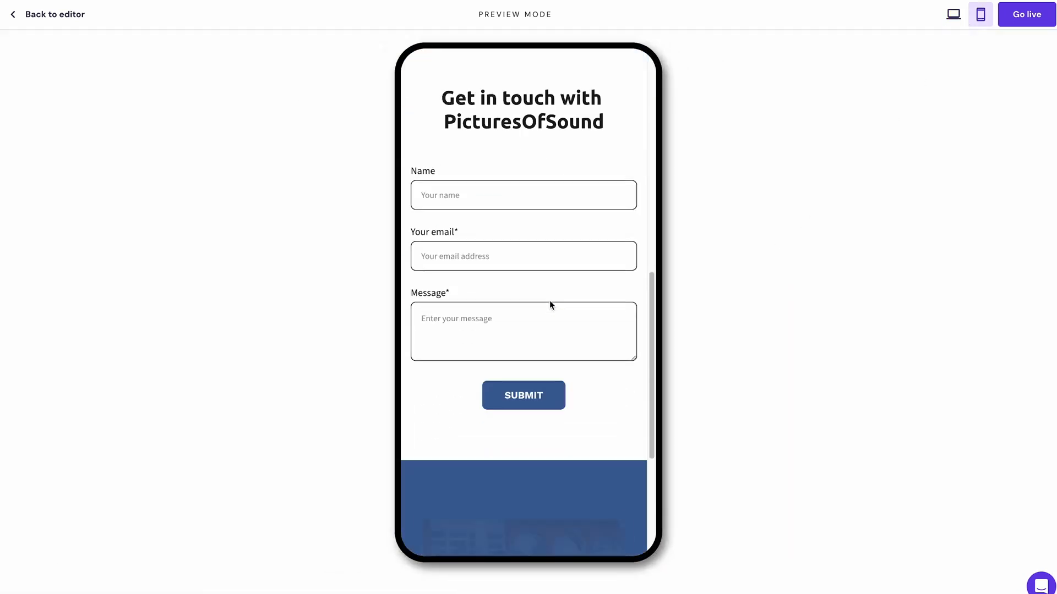
scroll(550, 304, "up", 15)
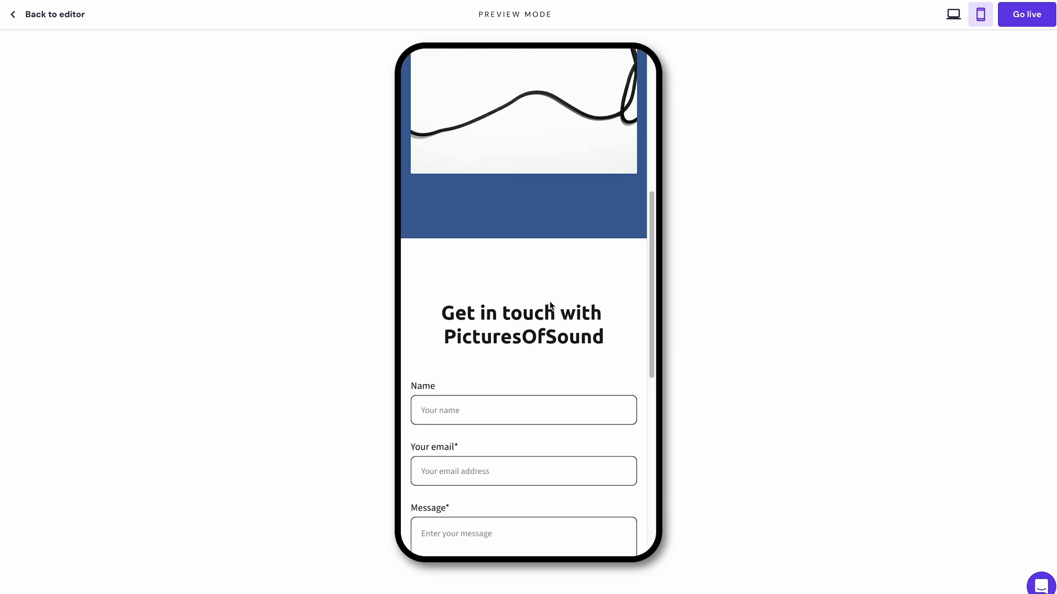